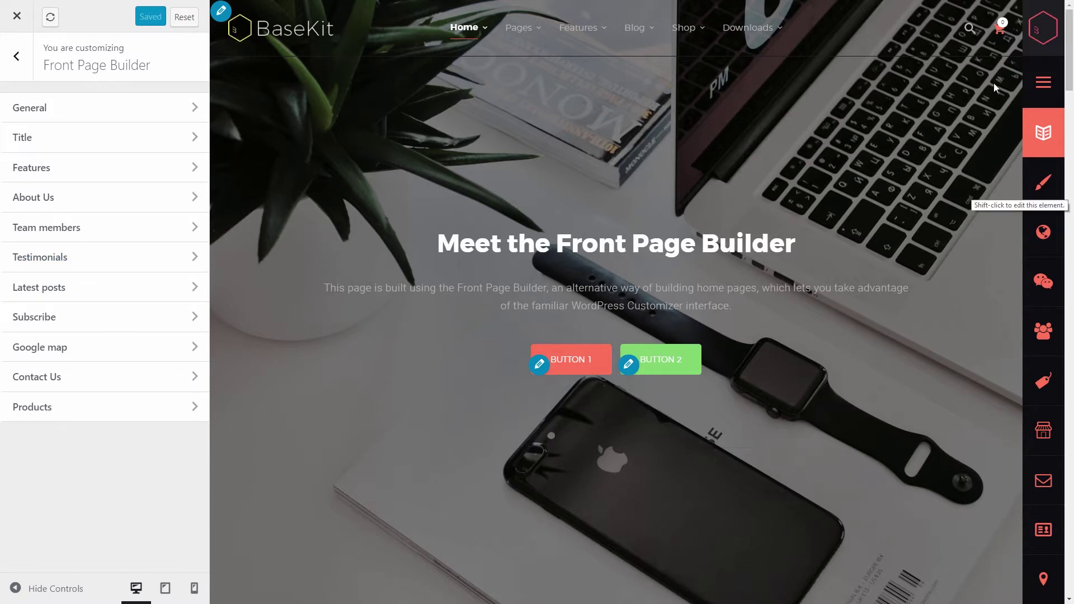
In Settings > Reading, set the front page to display the static page Home
scroll(1073, 87, down, 4)
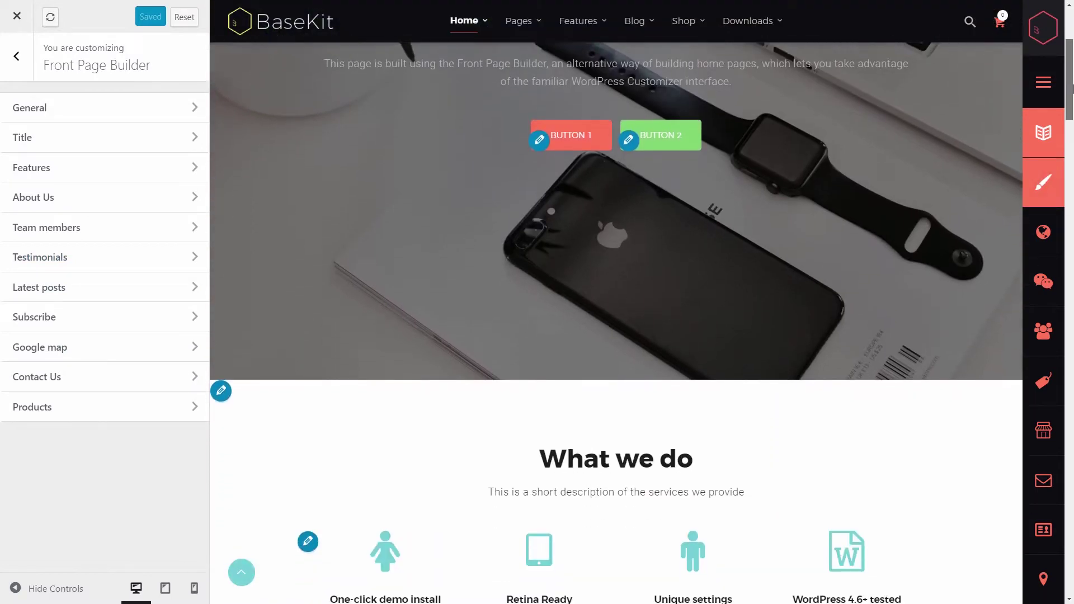
drag(1073, 87, 1073, 295)
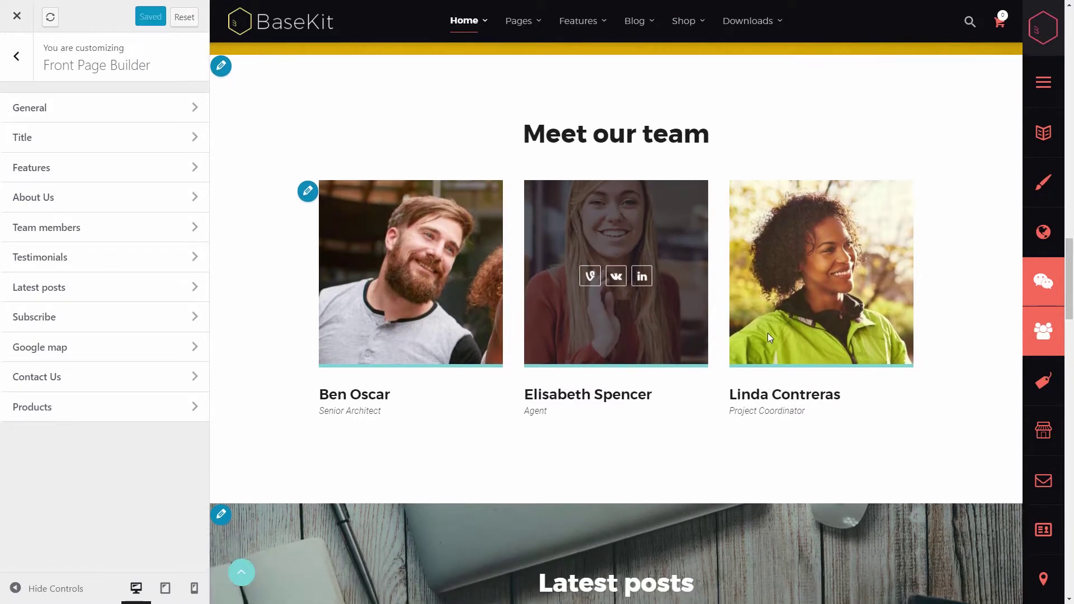
scroll(768, 334, down, 8)
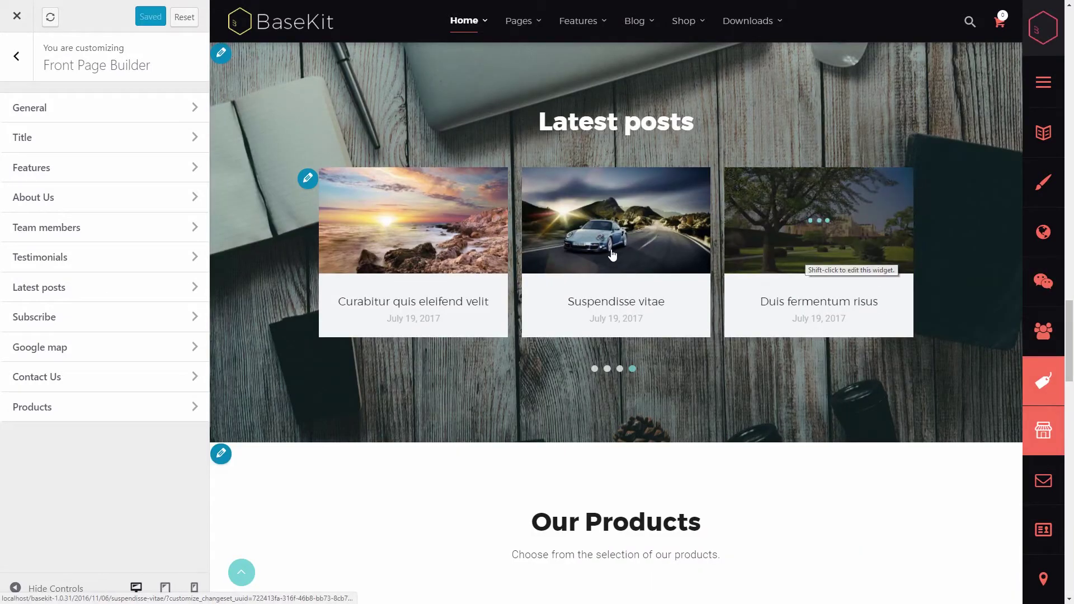
scroll(931, 395, down, 7)
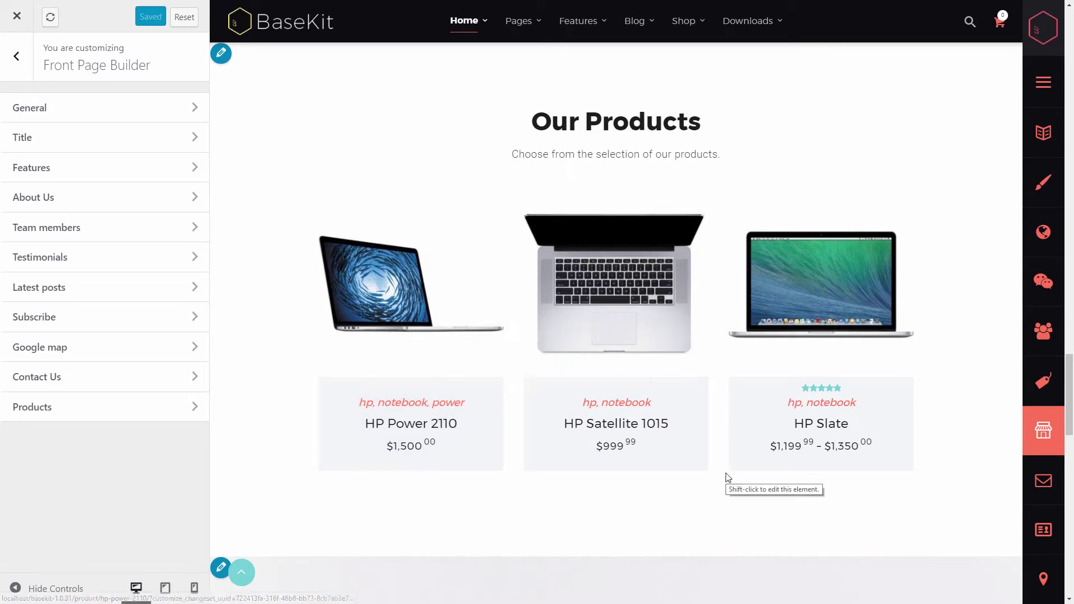
scroll(726, 480, down, 9)
scroll(749, 330, down, 10)
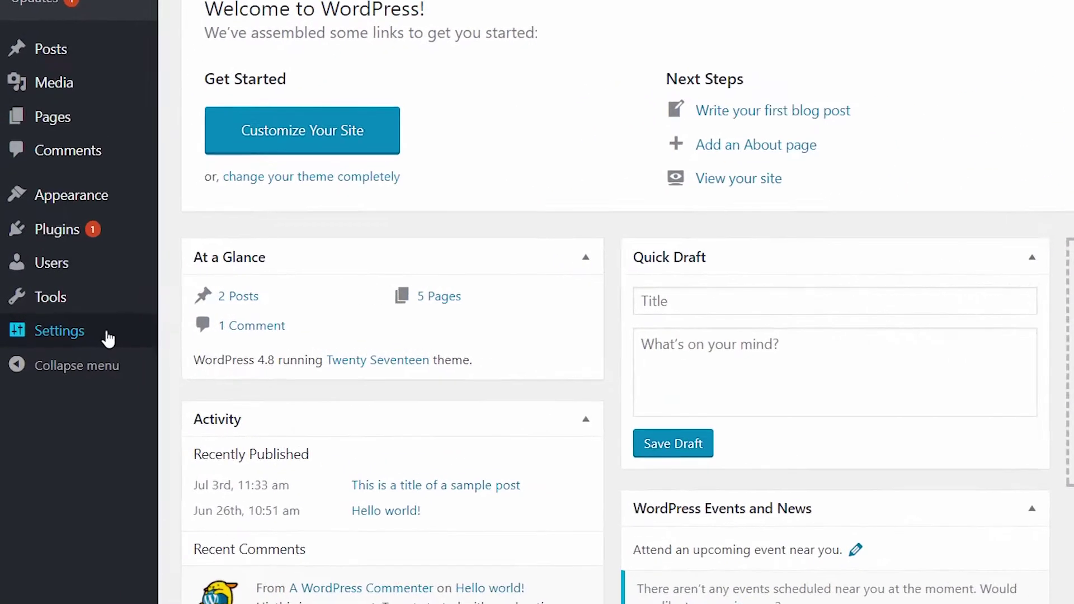
mouse_move(108, 338)
click(194, 388)
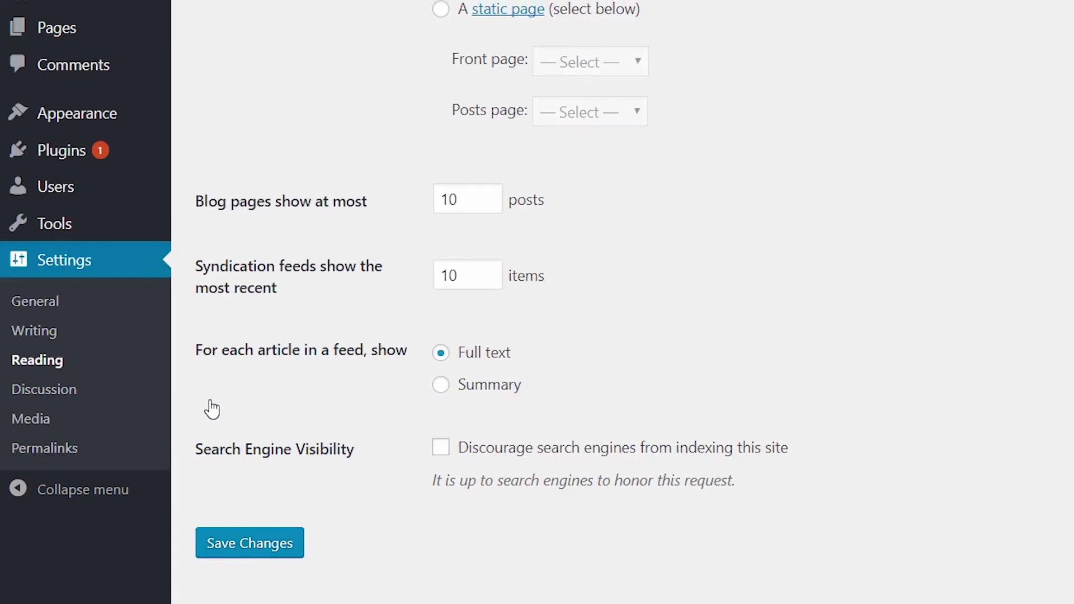
click(445, 71)
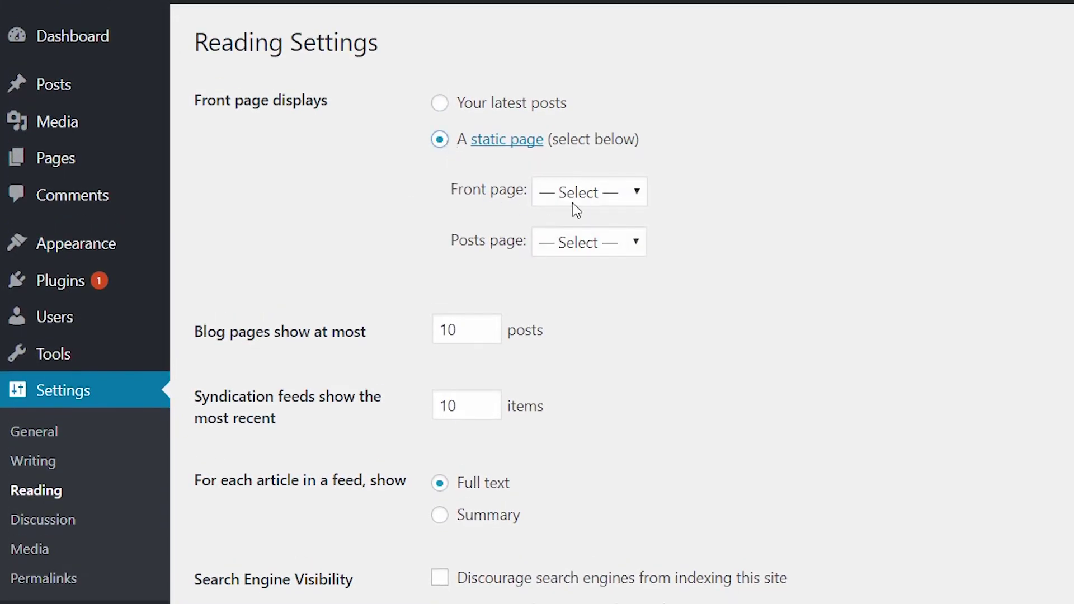
click(603, 196)
click(600, 283)
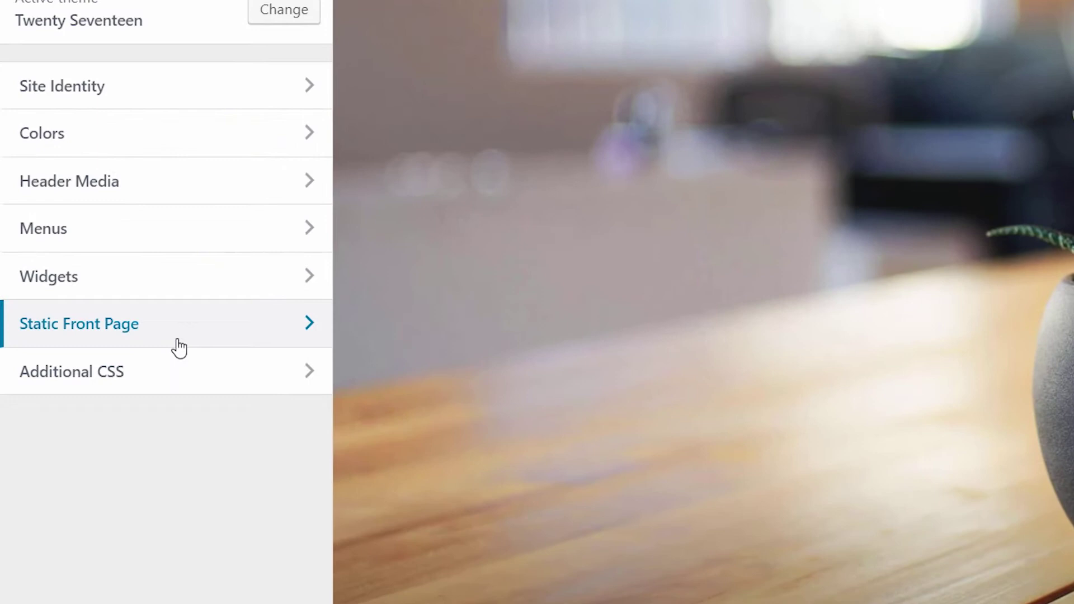
In the Customizer's Static Front Page panel, also choose a static page with Home as front page
click(179, 347)
click(73, 105)
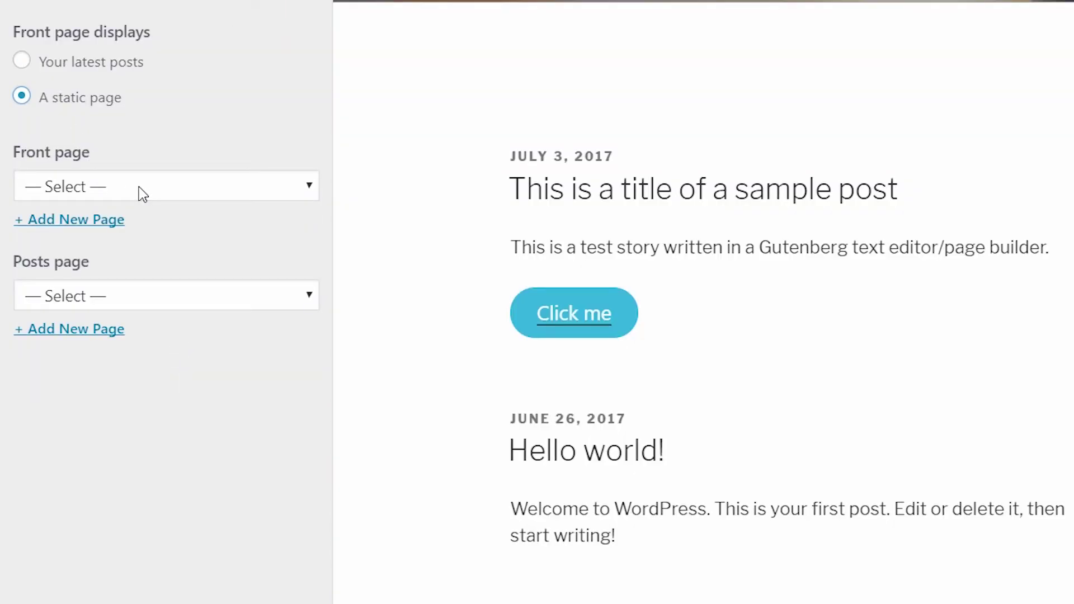
click(140, 191)
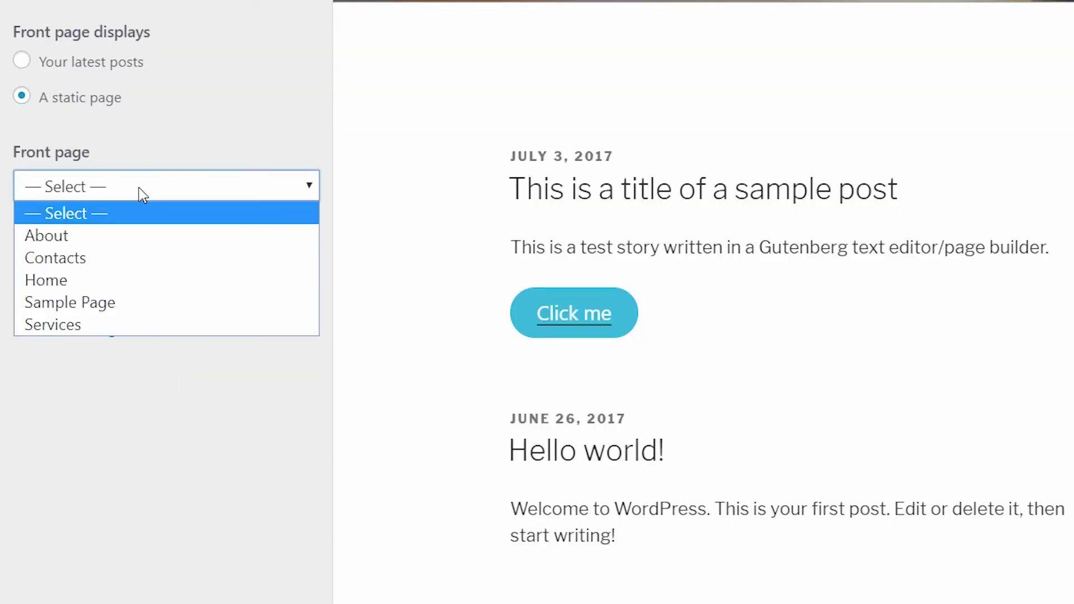
click(105, 282)
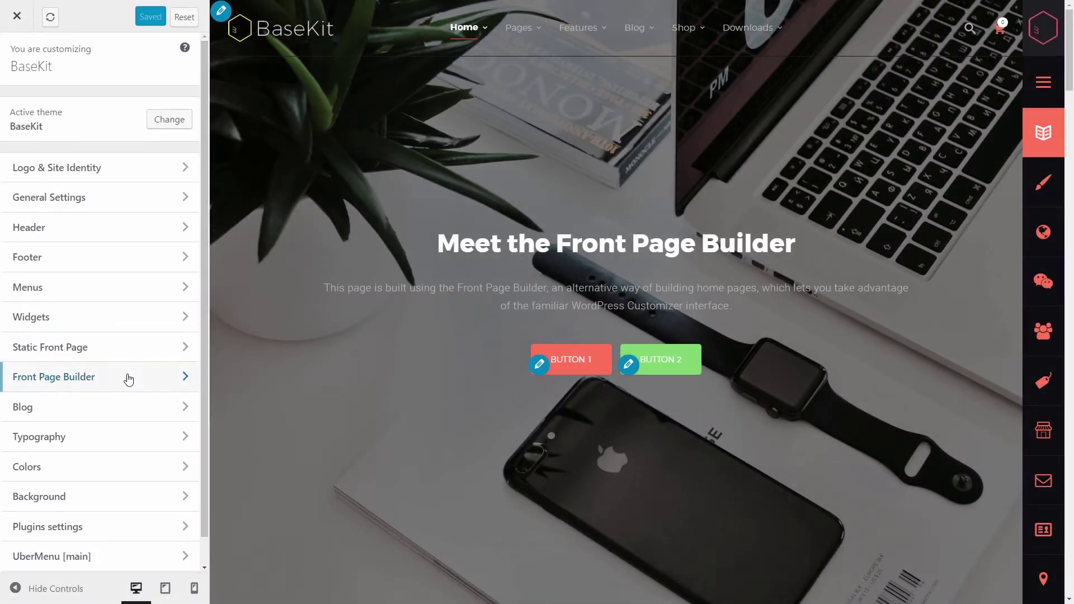
In the General settings, move Testimonials below Latest posts in Sections order, then go back
click(114, 383)
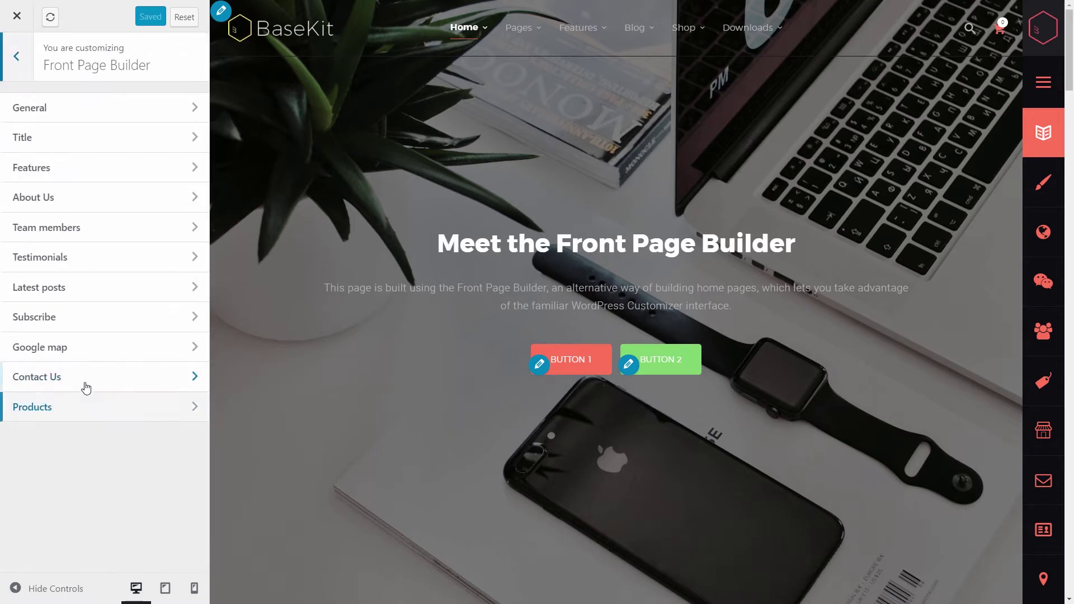
click(98, 122)
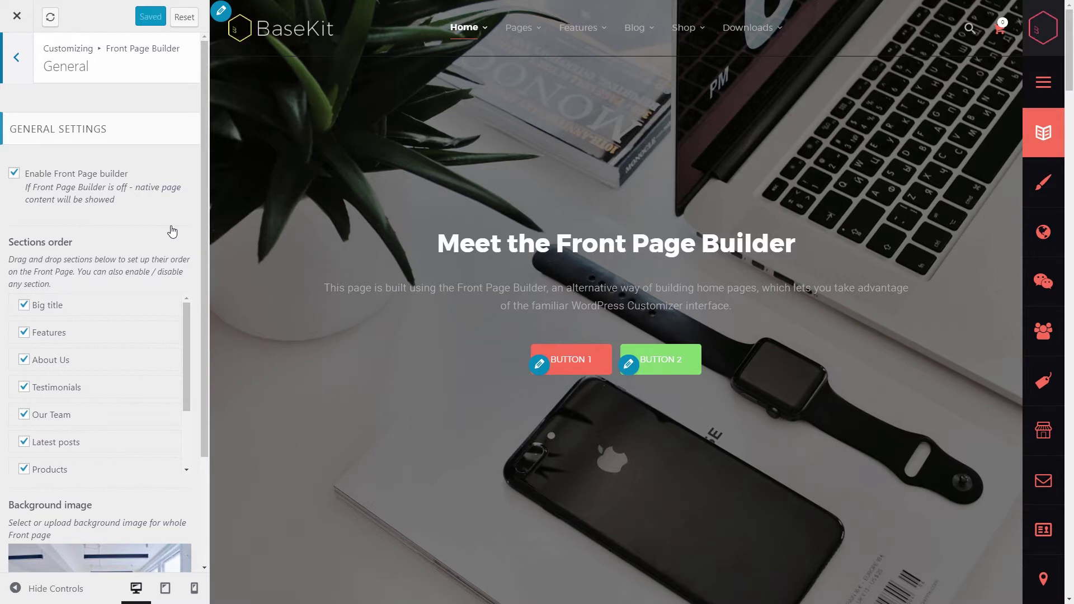
scroll(195, 264, down, 2)
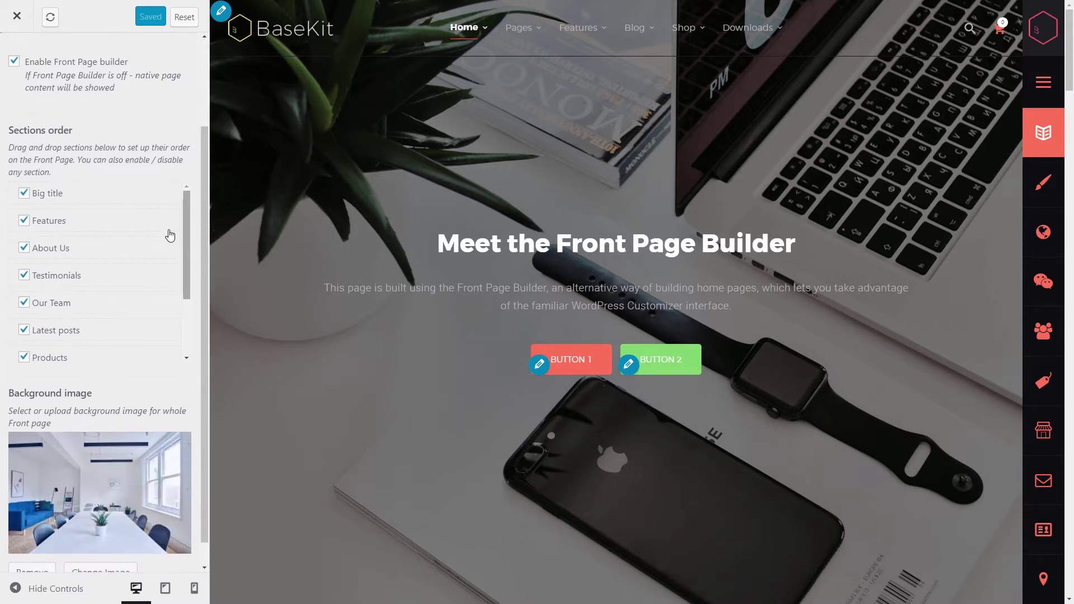
scroll(189, 229, down, 3)
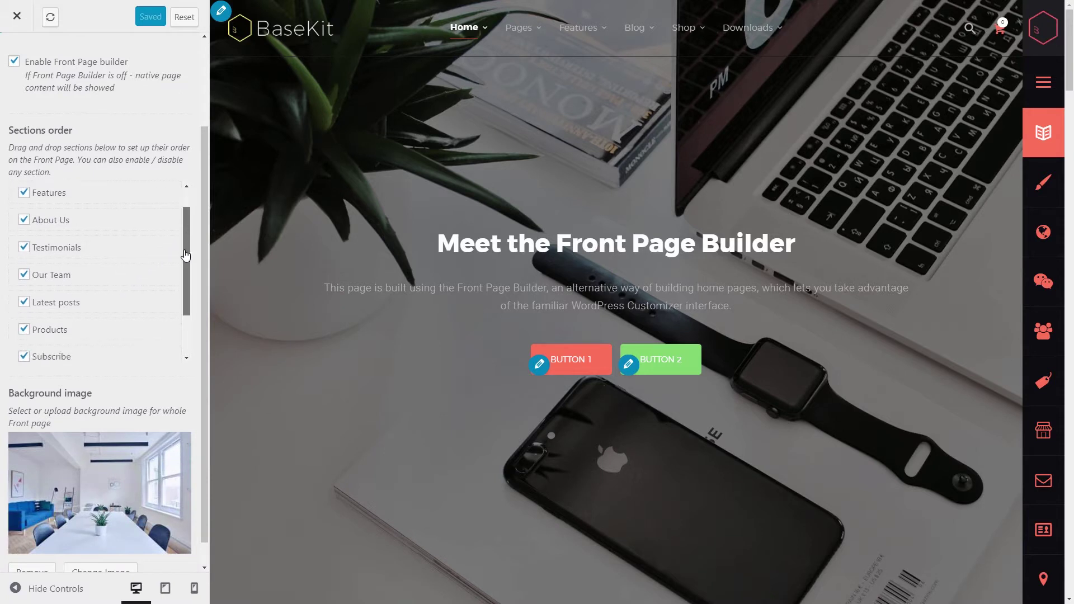
scroll(176, 216, up, 3)
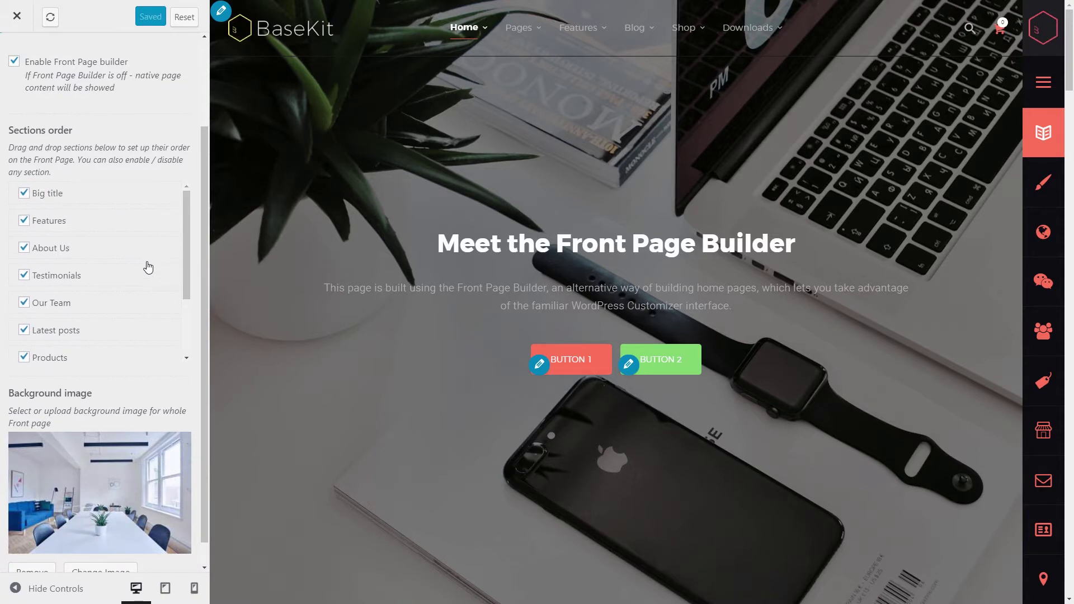
mouse_move(84, 280)
mouse_down()
mouse_move(88, 336)
mouse_move(88, 272)
mouse_up()
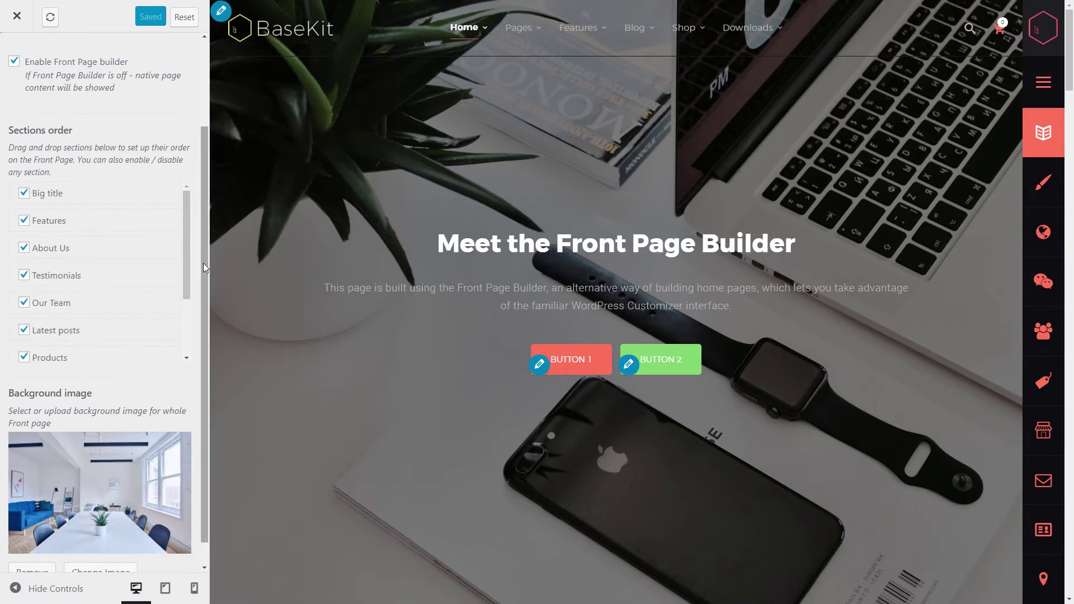
scroll(199, 296, down, 1)
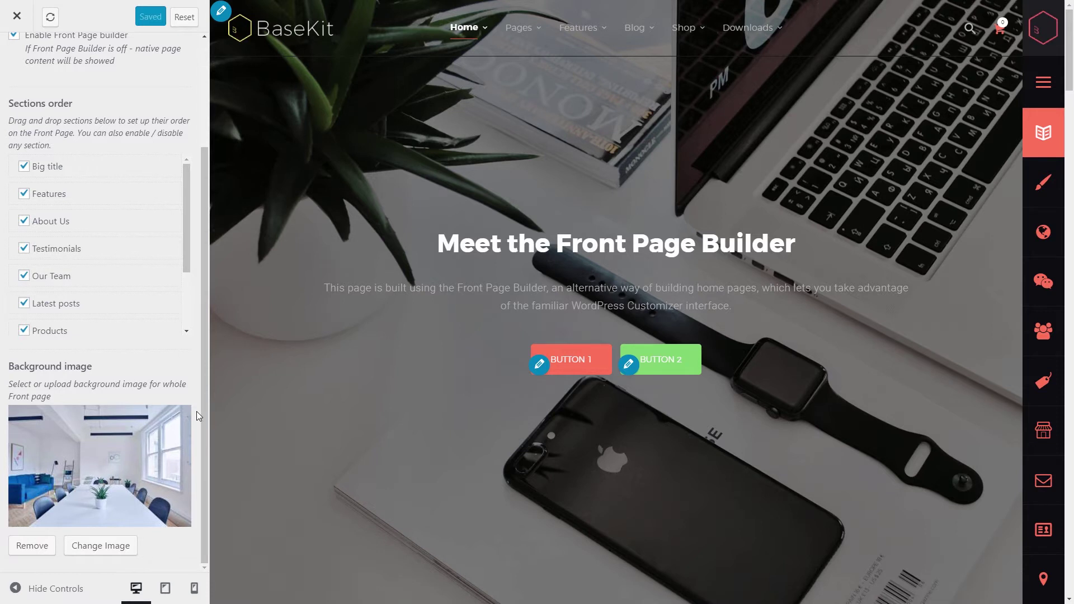
scroll(196, 411, up, 5)
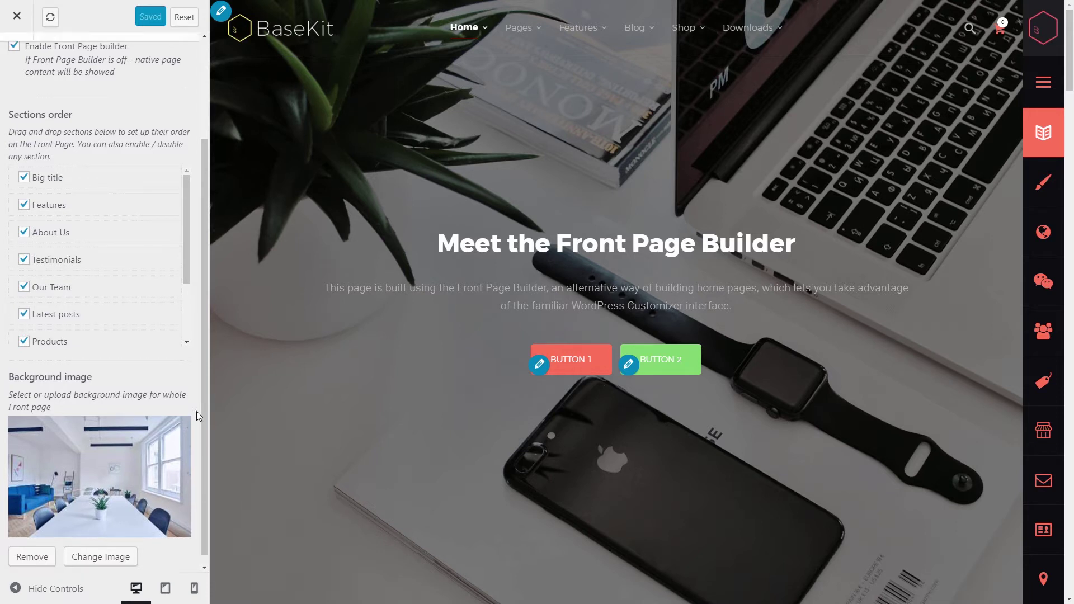
click(16, 57)
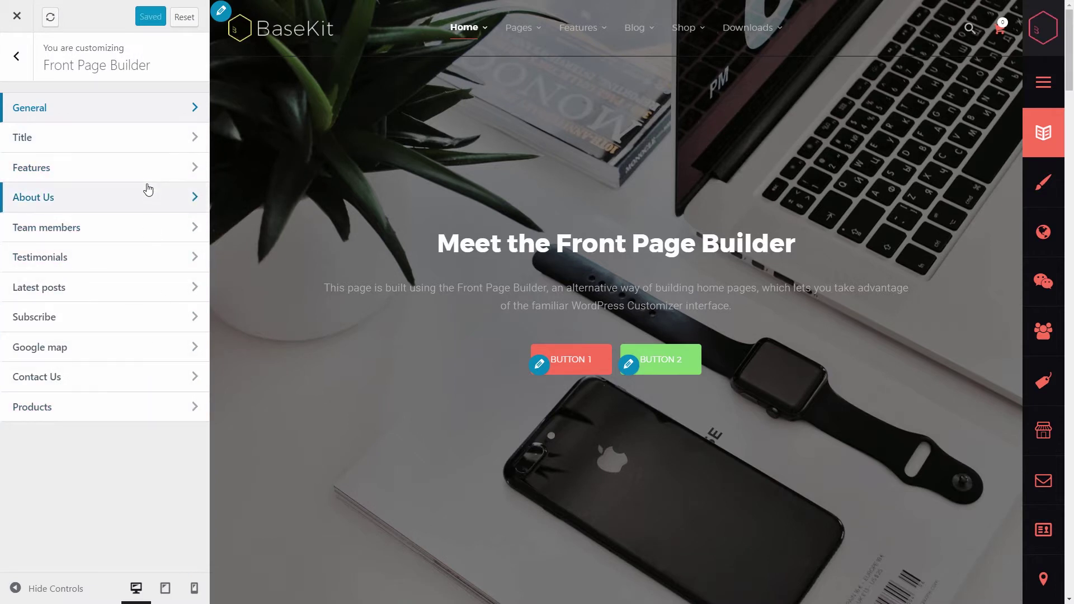
In Title settings, trial Full height and Medium/Small paddings, ending on Full height with Large paddings
click(150, 137)
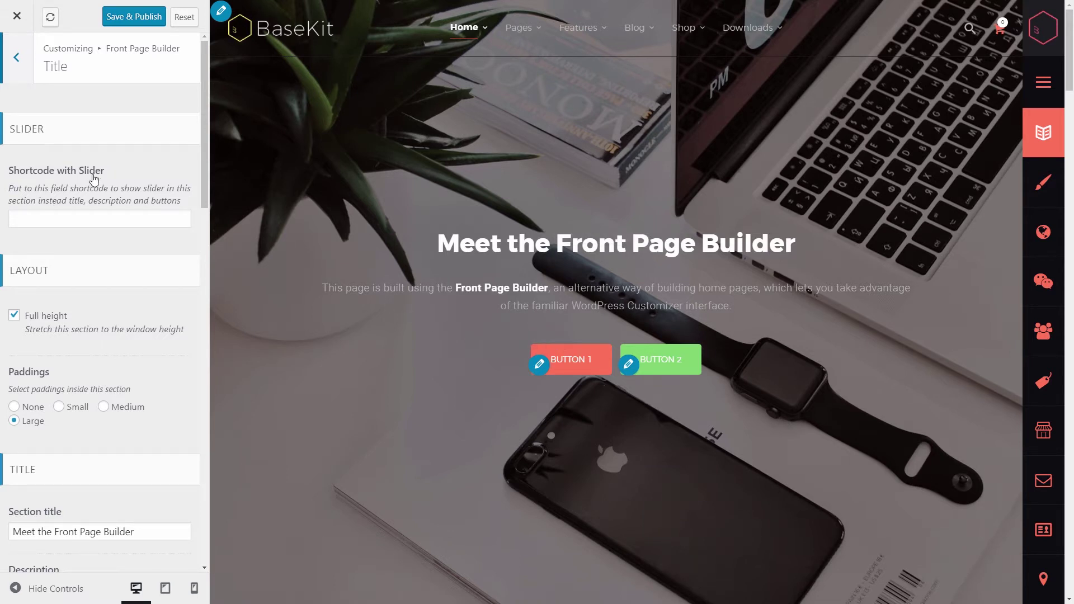
click(45, 218)
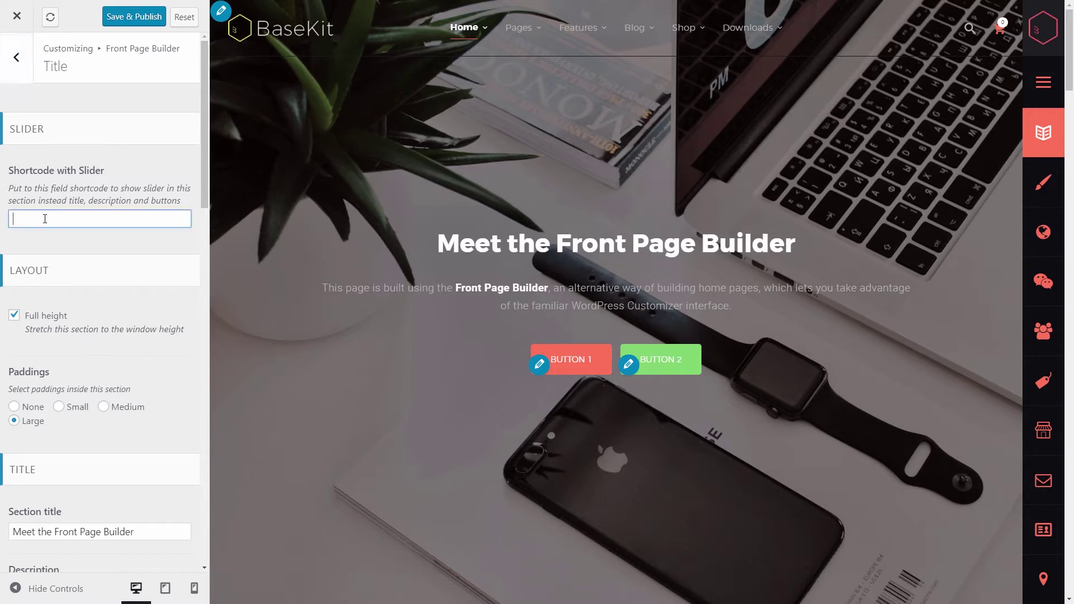
scroll(148, 256, down, 2)
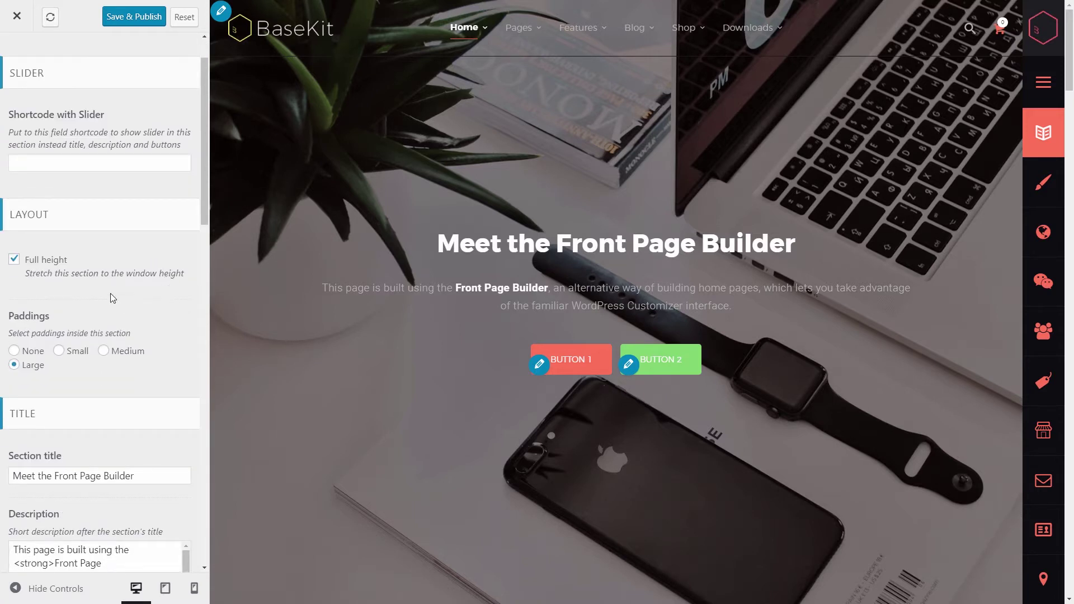
click(50, 269)
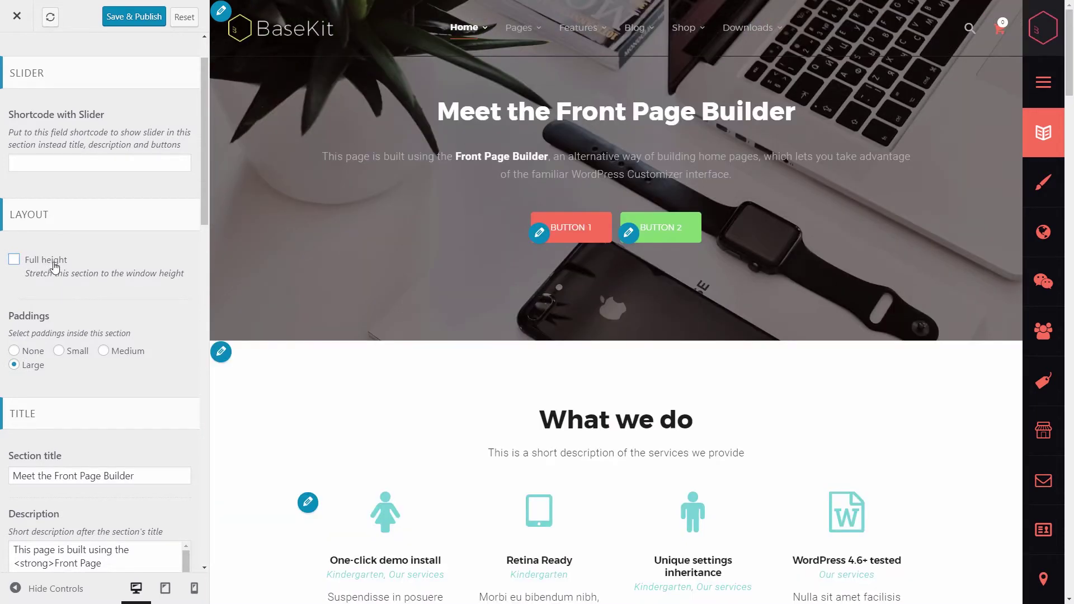
click(55, 268)
click(55, 268)
click(123, 355)
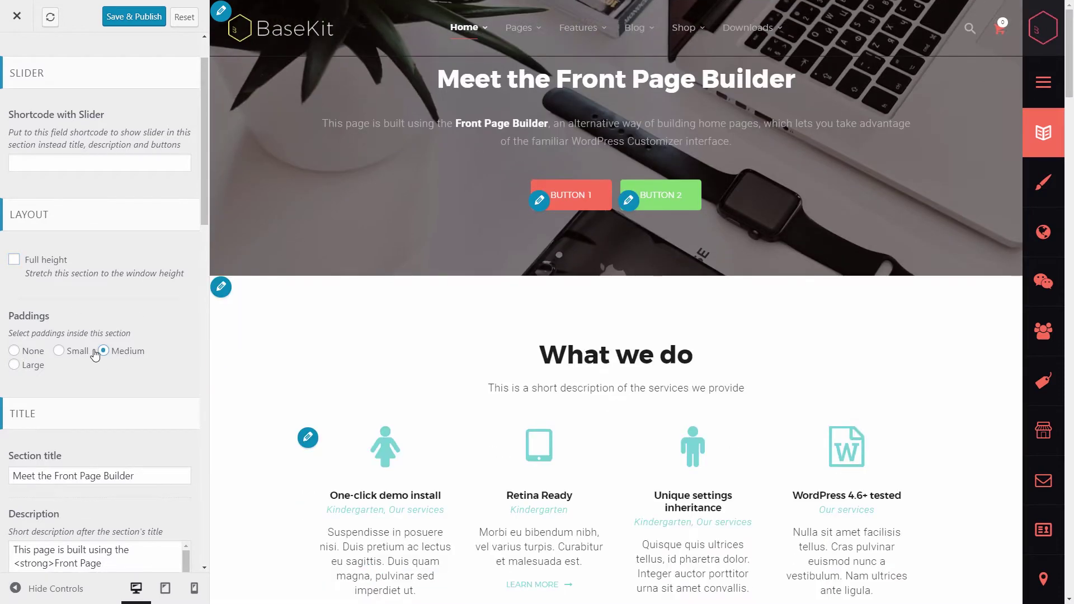
click(77, 352)
click(37, 367)
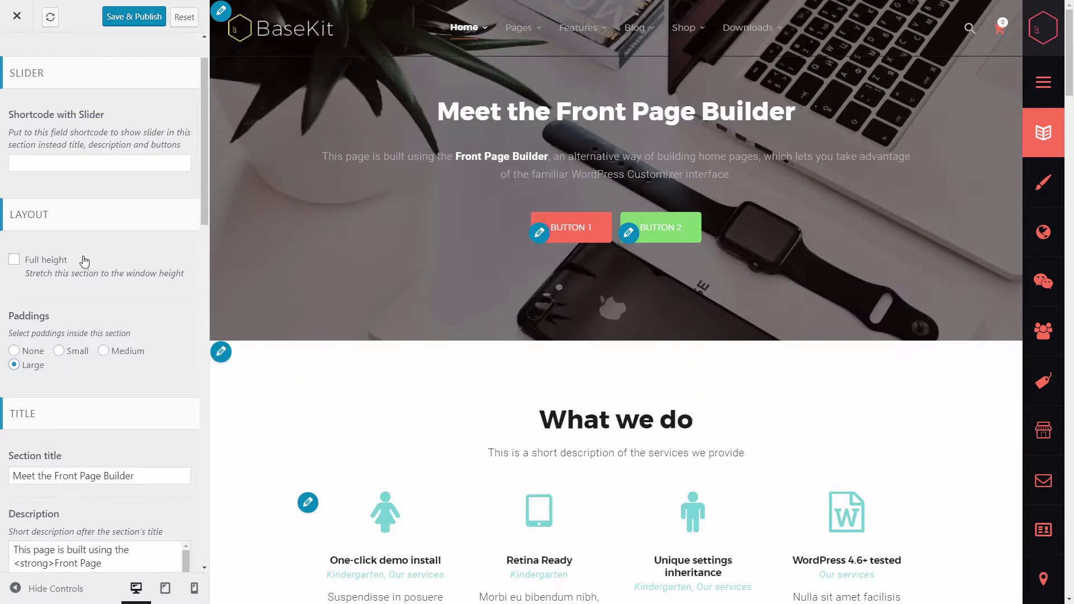
click(53, 271)
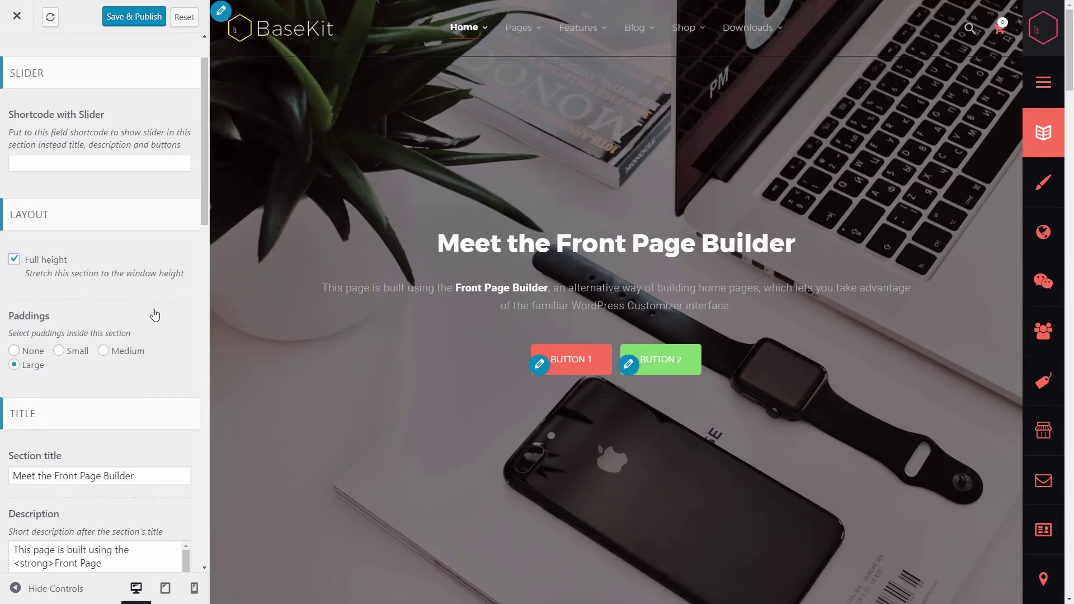
scroll(155, 315, down, 4)
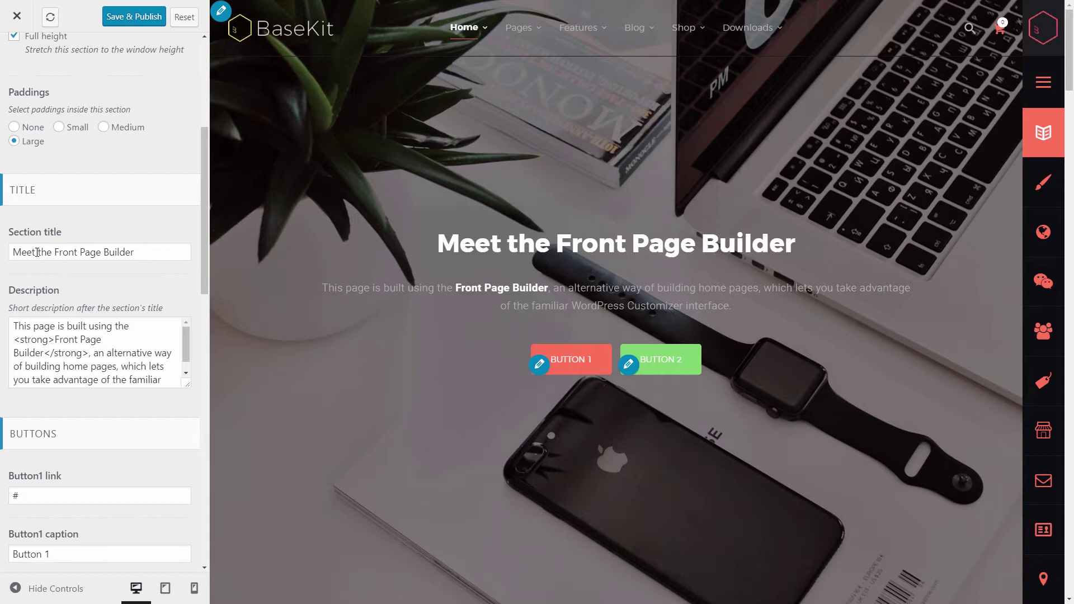
drag(37, 253, 2, 253)
text(Say Hello to)
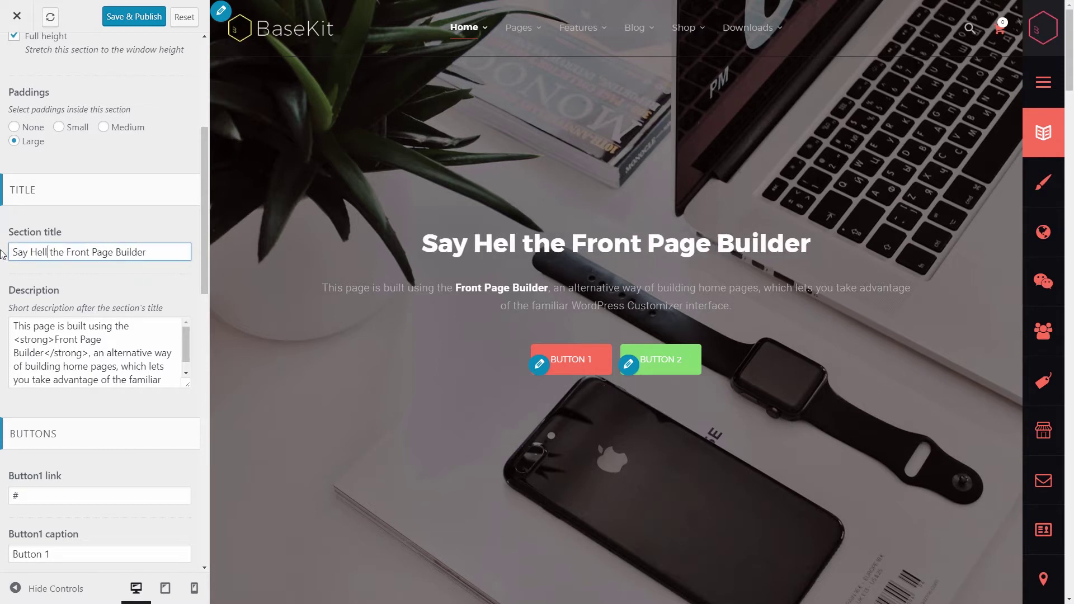
key(ctrl+z)
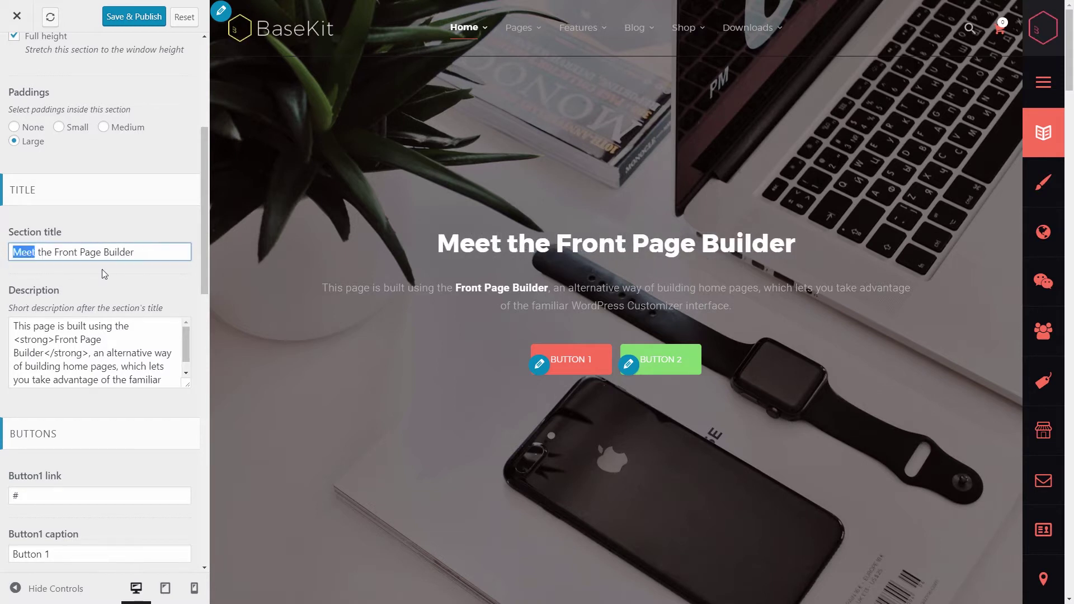
click(103, 267)
click(104, 252)
text(<em>)
click(164, 253)
text(</em>)
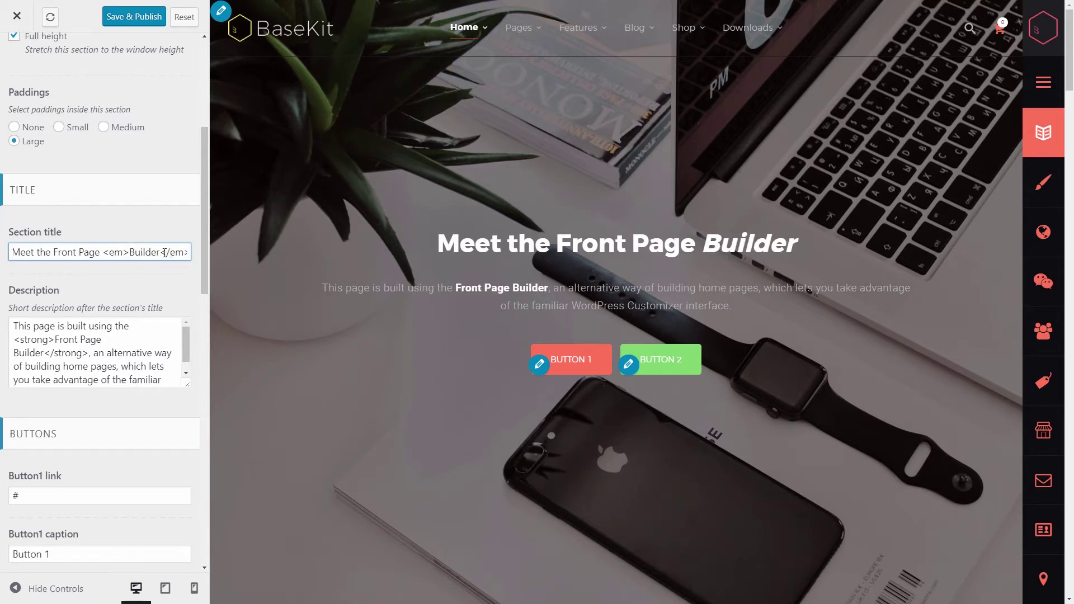
drag(157, 253, 191, 252)
key(BackSpace)
double_click(115, 252)
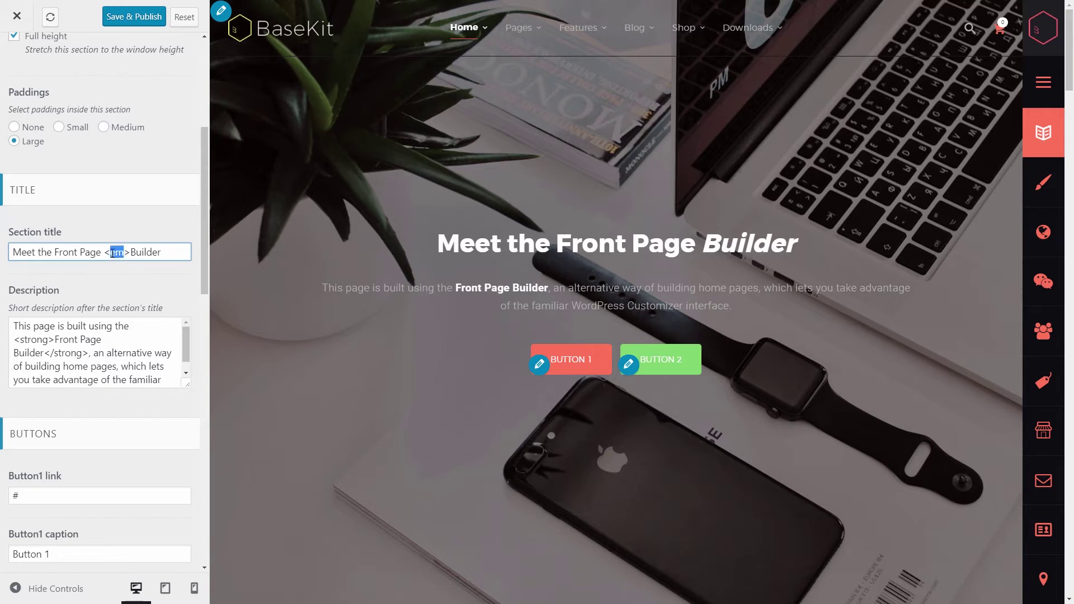
text(br)
drag(121, 252, 105, 253)
key(BackSpace)
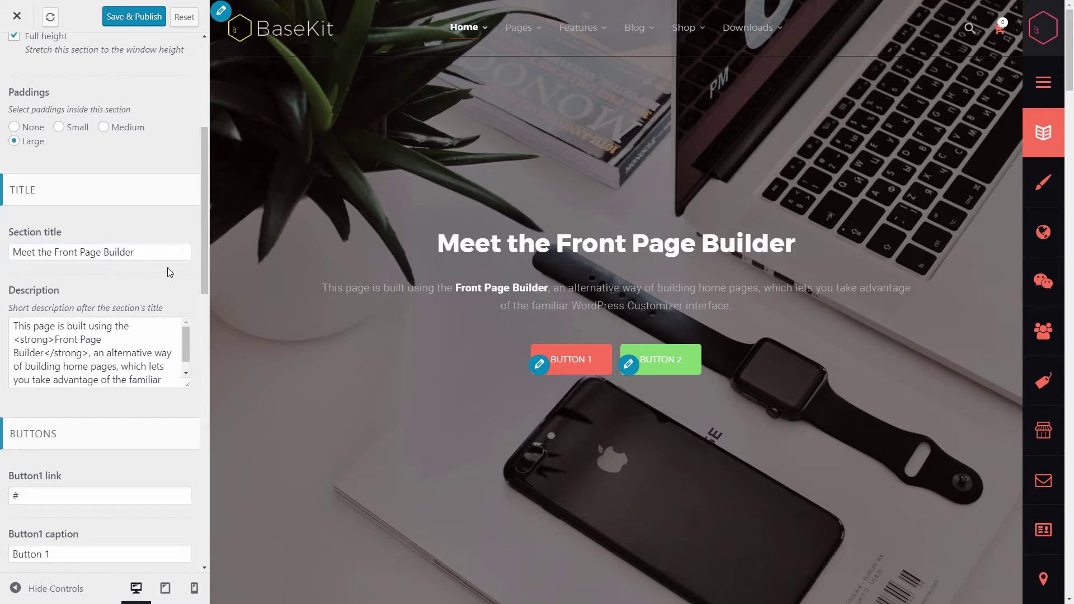
scroll(101, 268, down, 4)
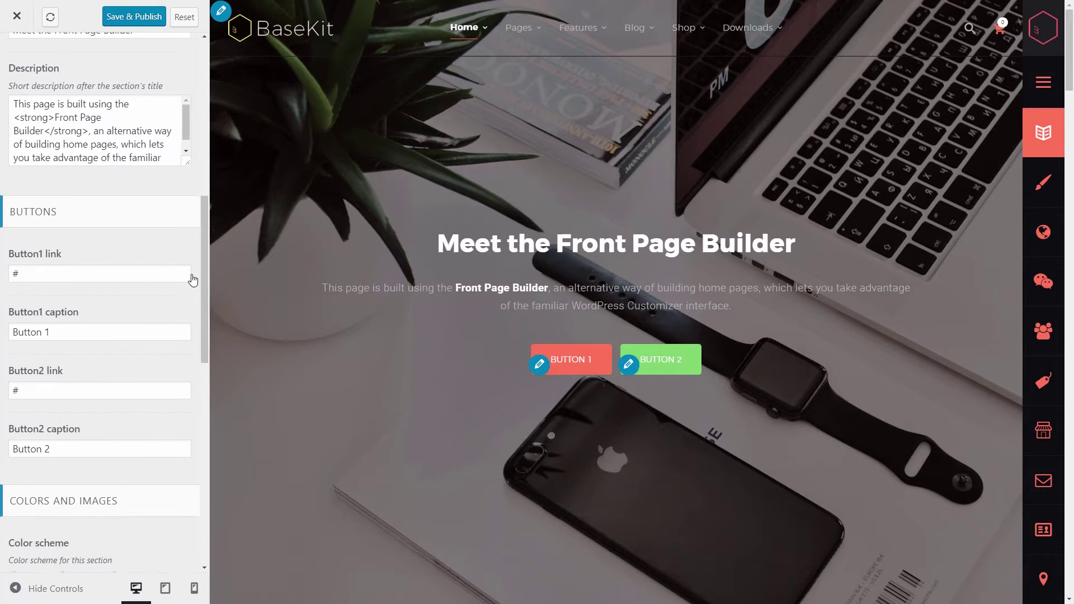
click(90, 270)
click(86, 329)
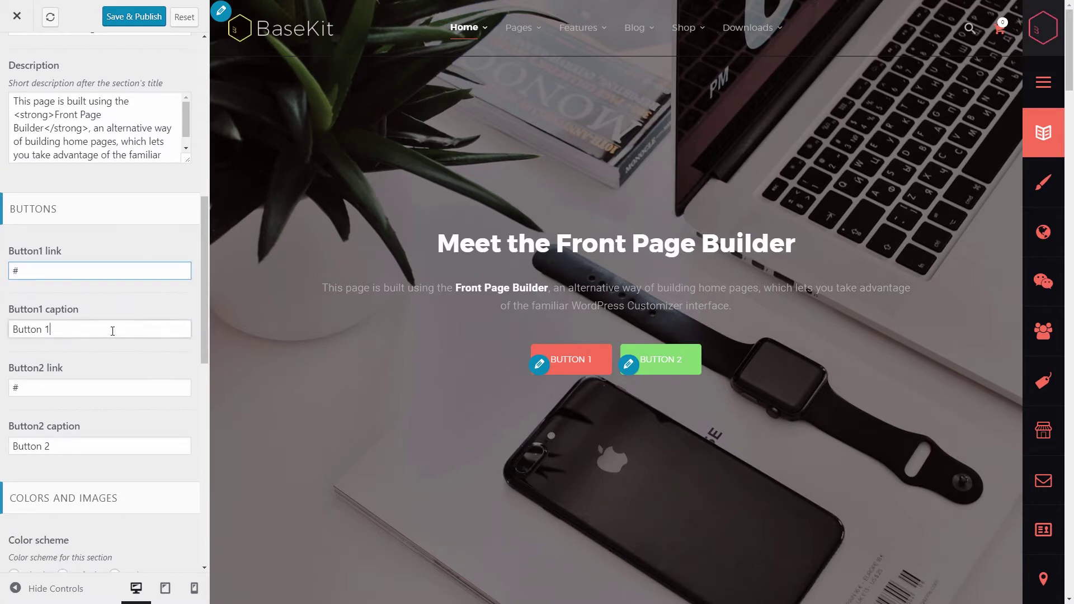
click(167, 343)
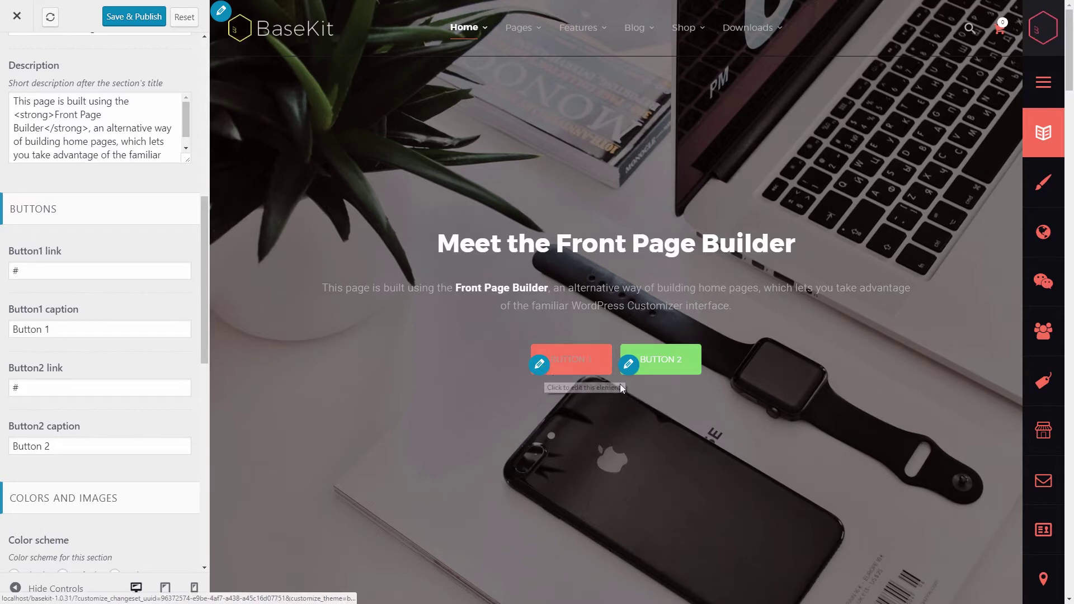
click(630, 367)
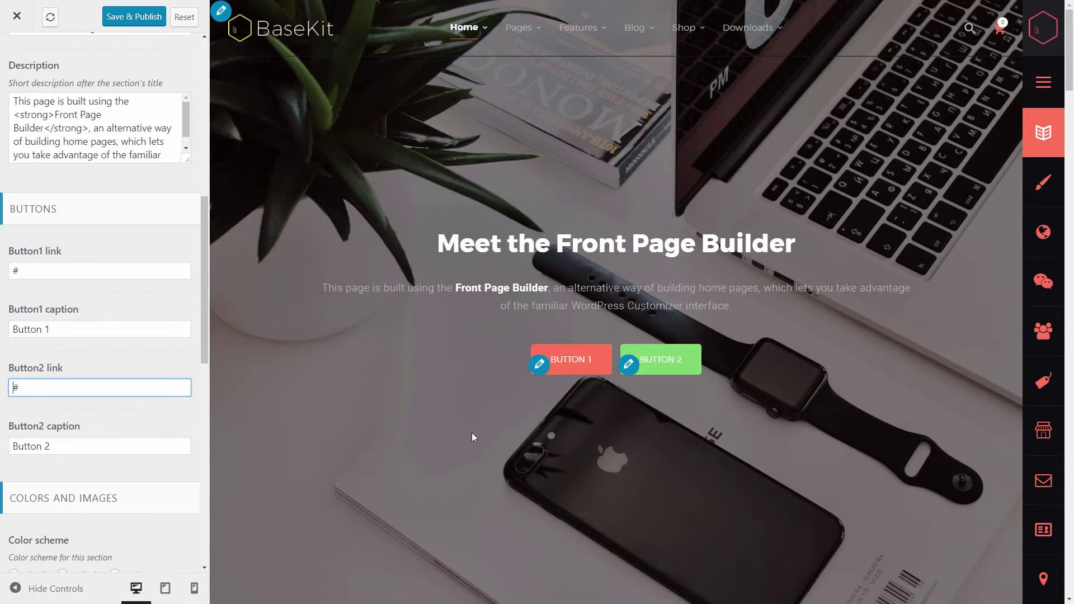
scroll(472, 438, down, 10)
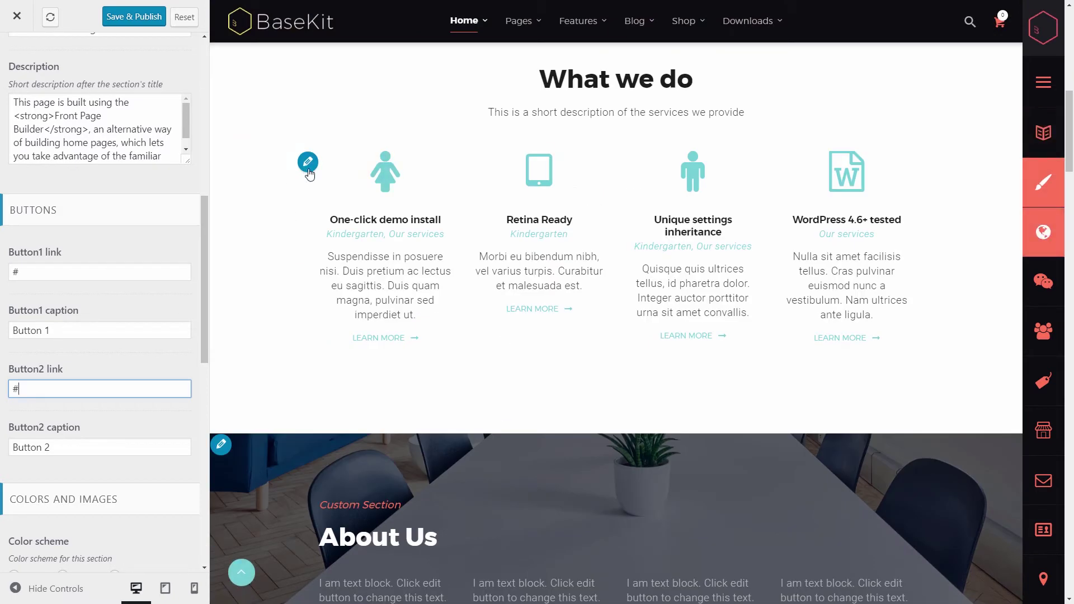
scroll(422, 305, down, 7)
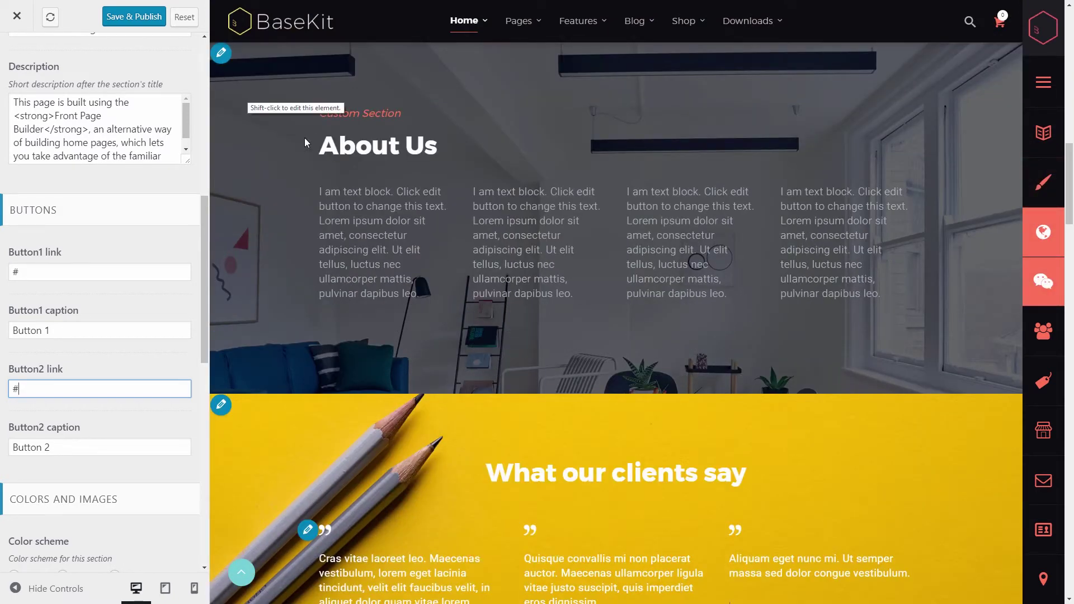
scroll(614, 372, up, 6)
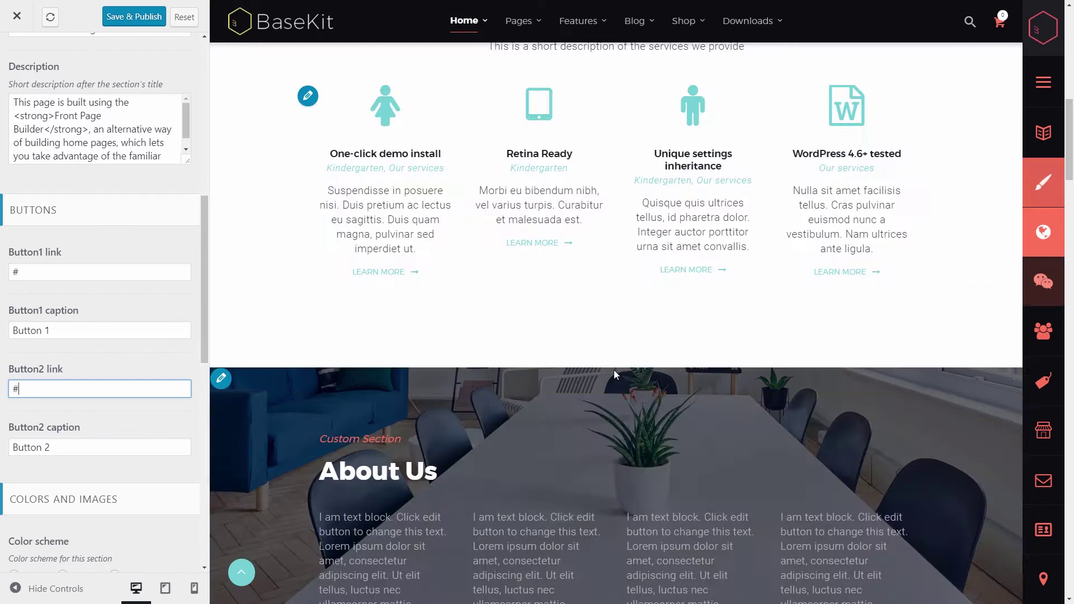
scroll(614, 371, up, 10)
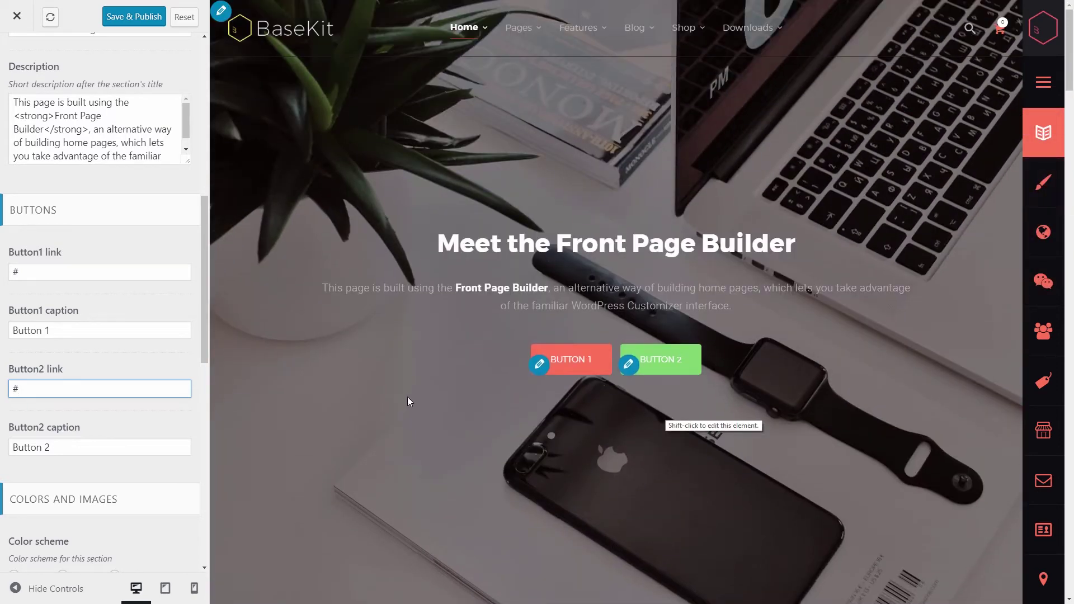
scroll(189, 300, down, 5)
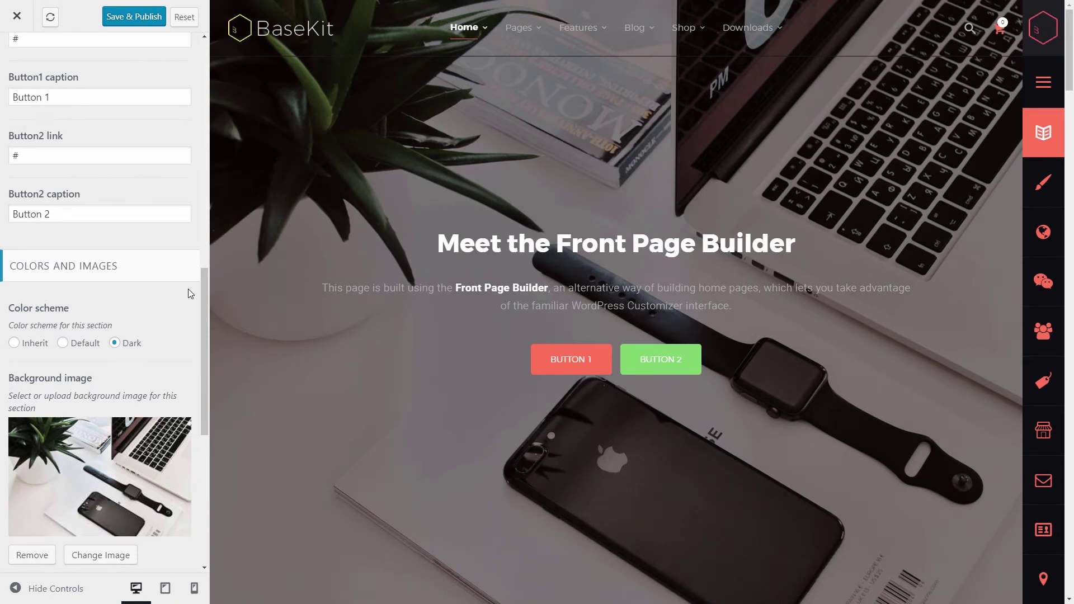
scroll(188, 289, down, 3)
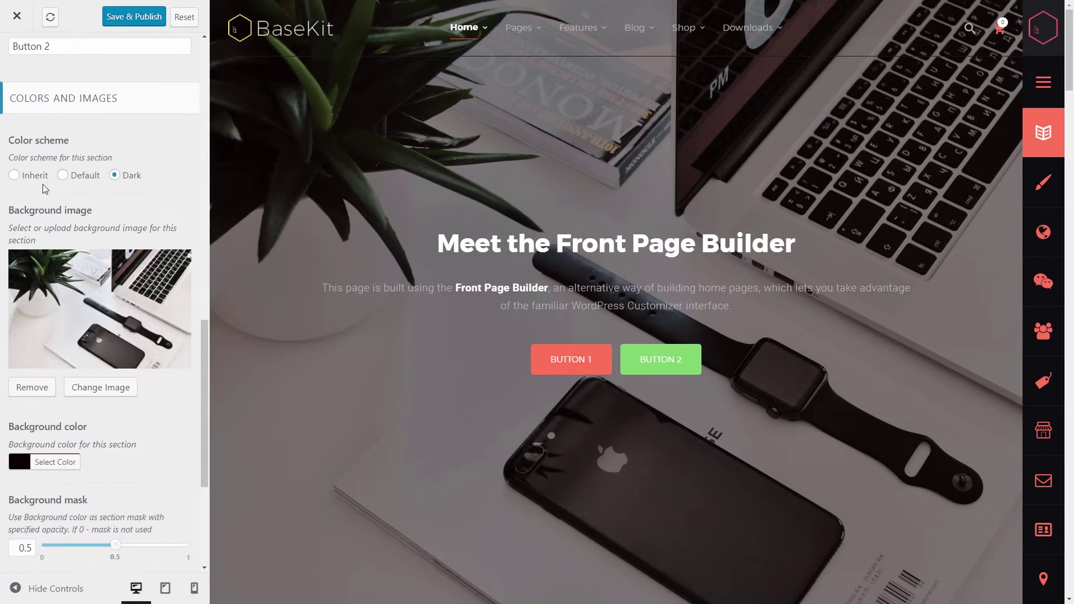
scroll(191, 266, up, 1)
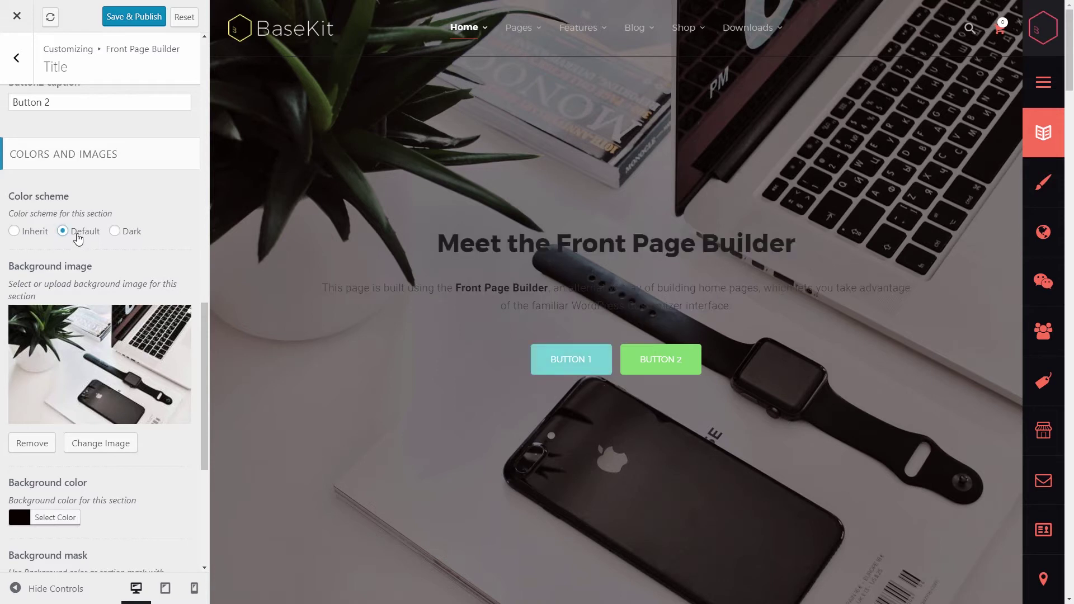
click(131, 231)
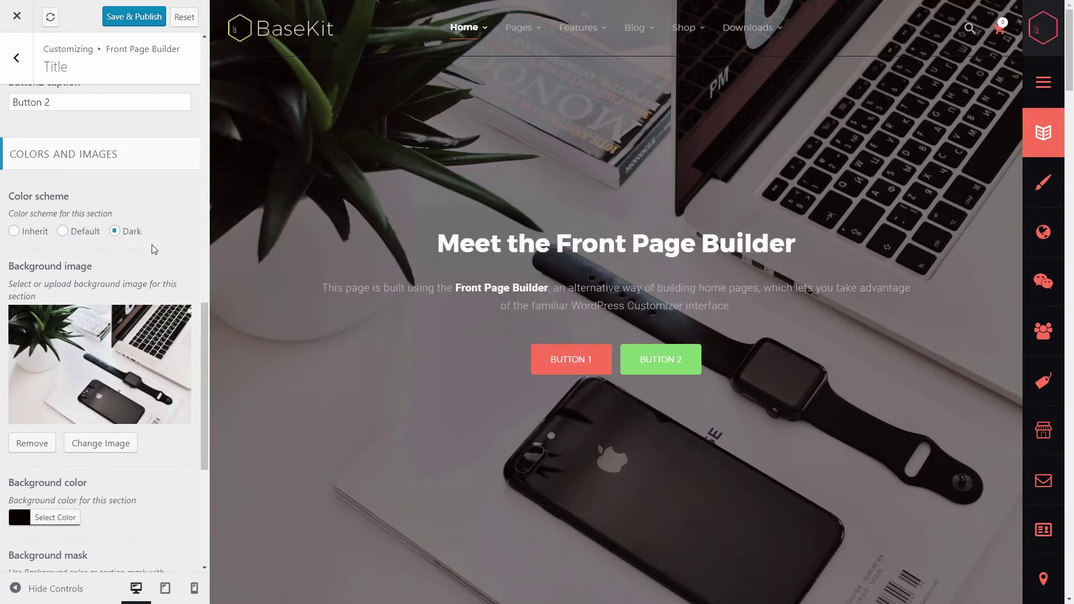
scroll(176, 267, down, 1)
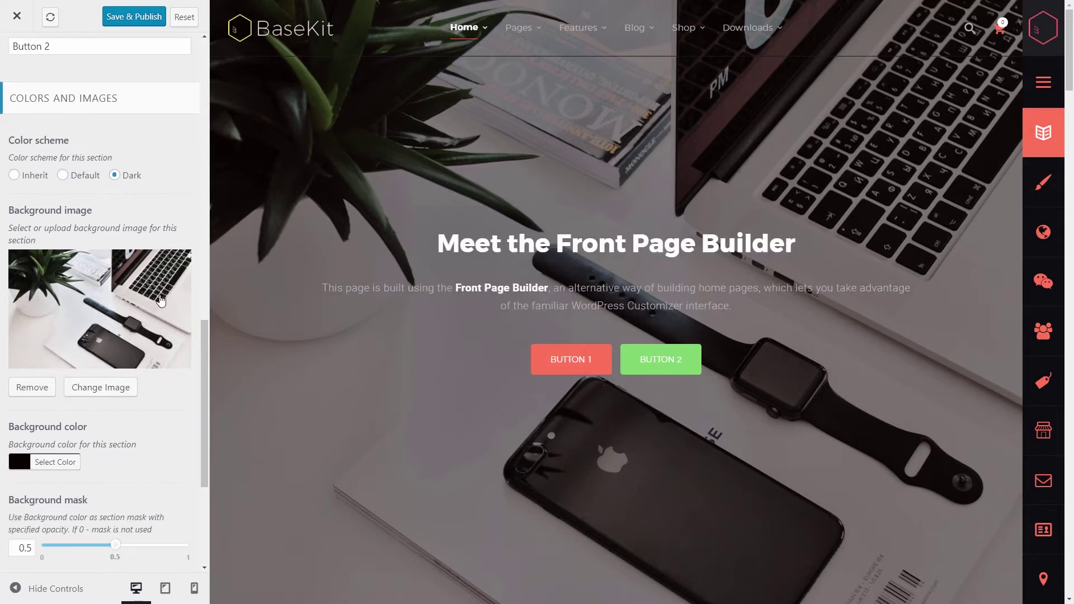
scroll(161, 300, down, 2)
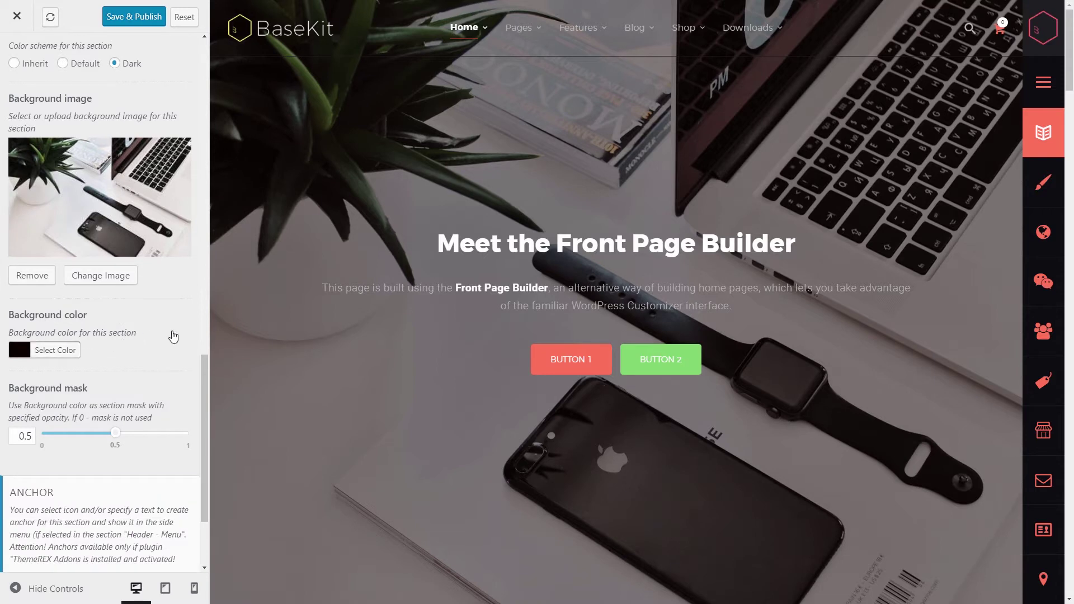
click(34, 278)
scroll(149, 285, up, 2)
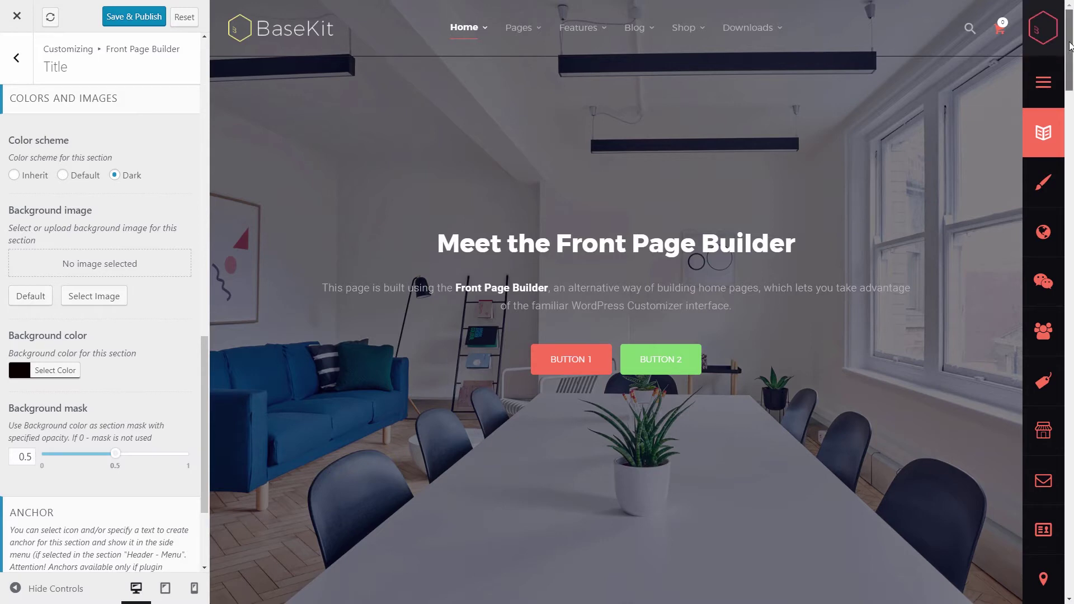
drag(1070, 47, 1071, 90)
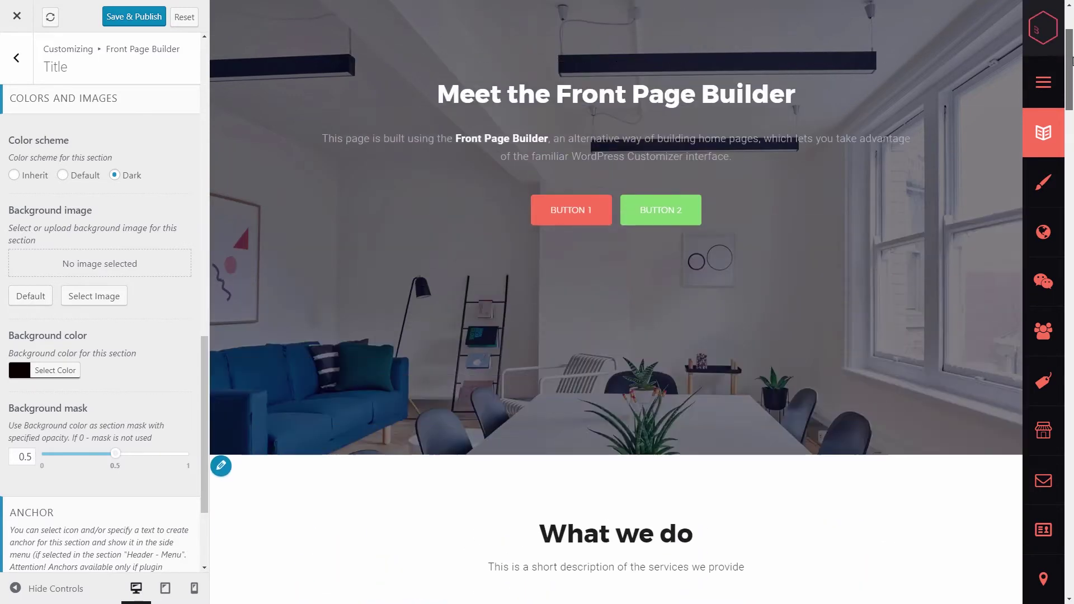
scroll(727, 144, up, 3)
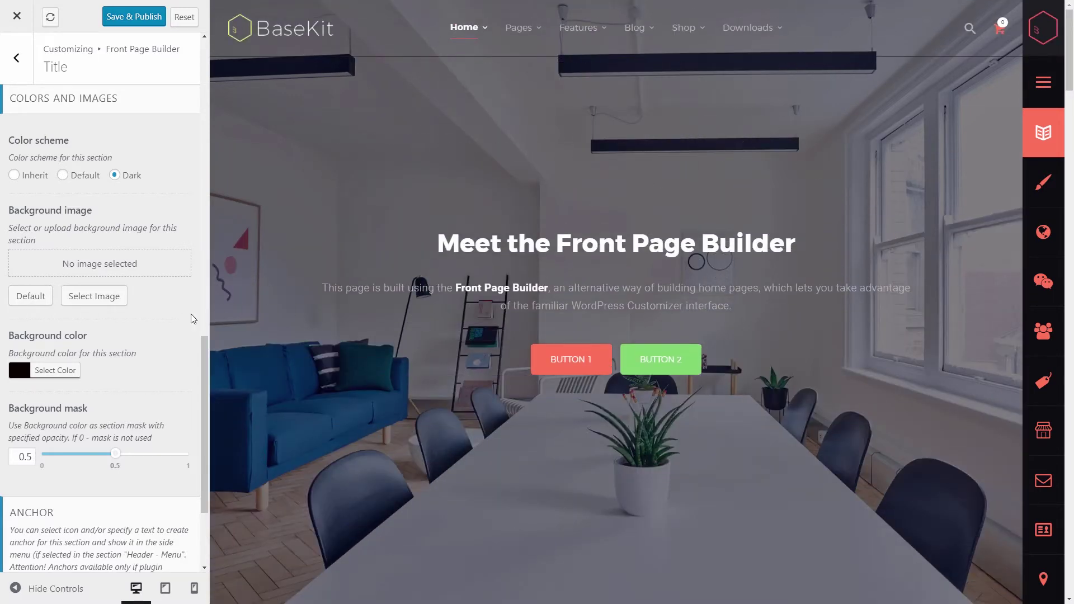
click(96, 296)
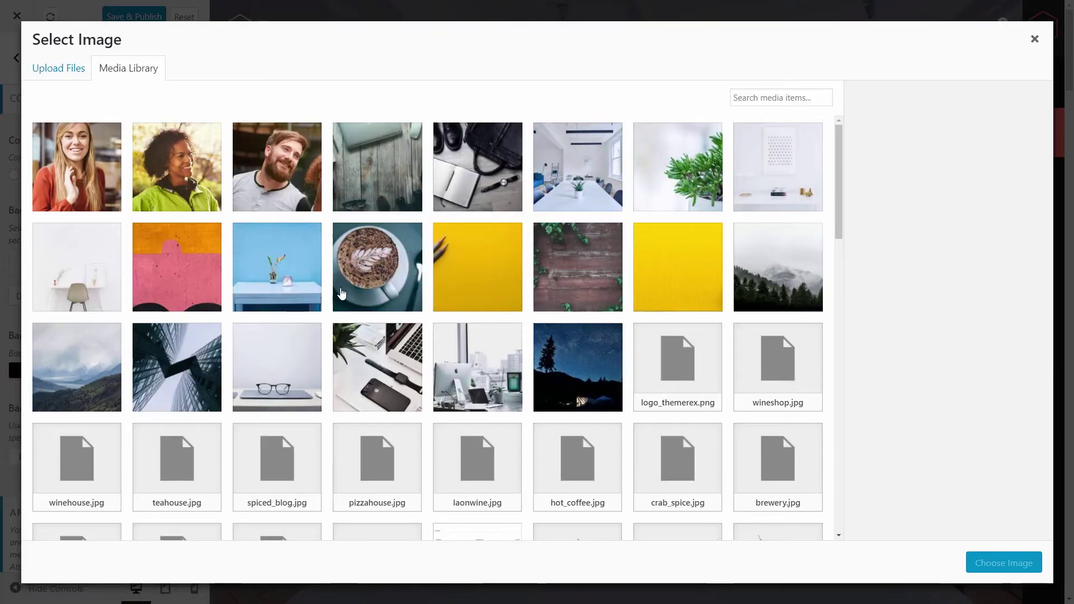
click(380, 358)
click(1004, 564)
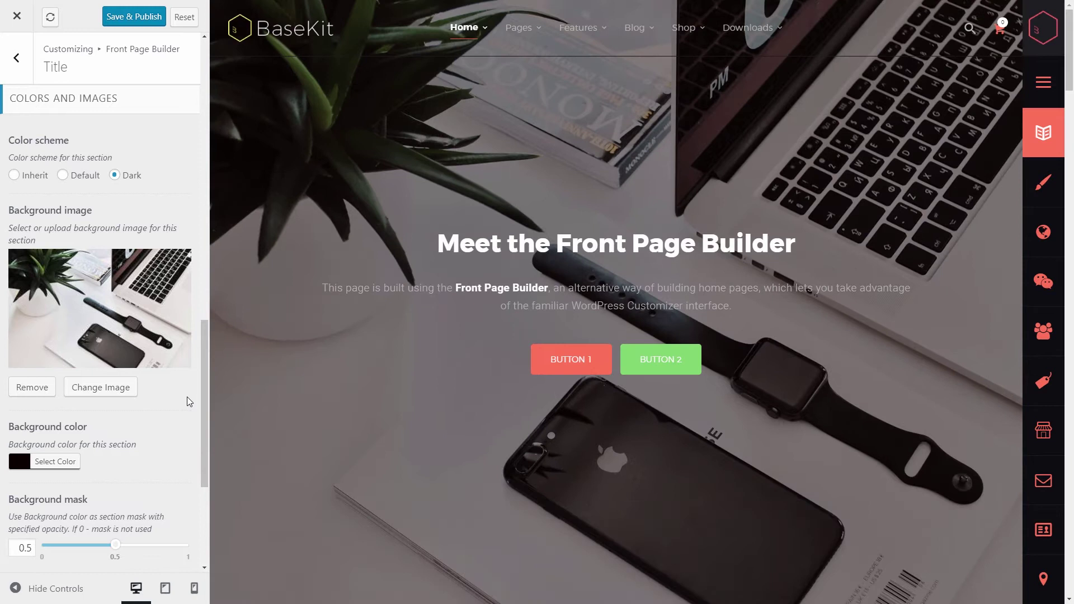
Lighten the Title background mask, then turn it off completely
scroll(187, 398, down, 3)
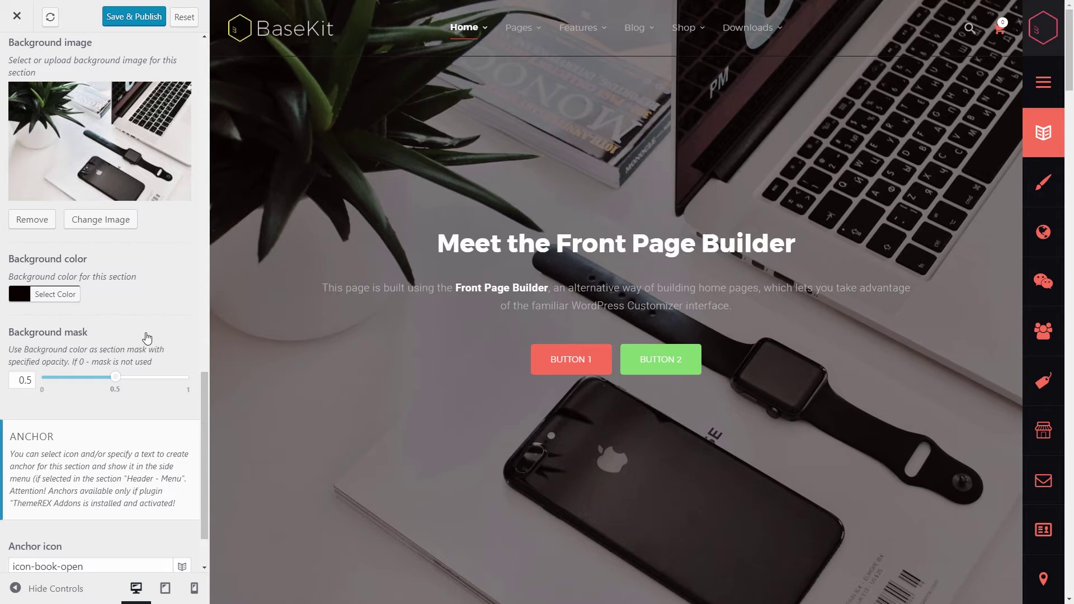
drag(117, 379, 30, 380)
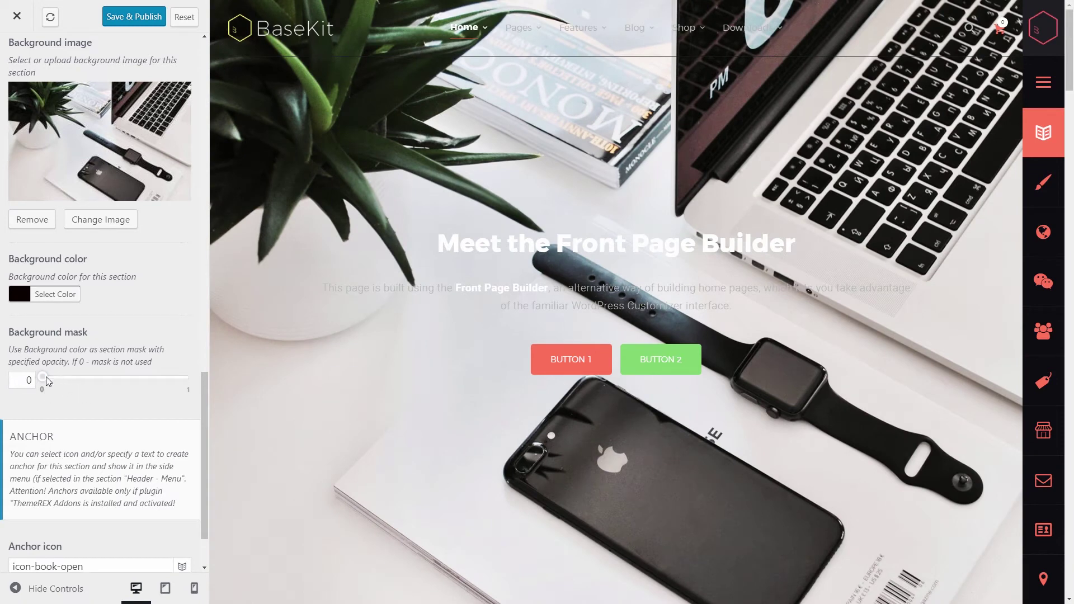
drag(56, 381, 32, 379)
Set the Title color scheme to Dark after trying Default, and raise the background mask to 0.5
scroll(132, 402, up, 3)
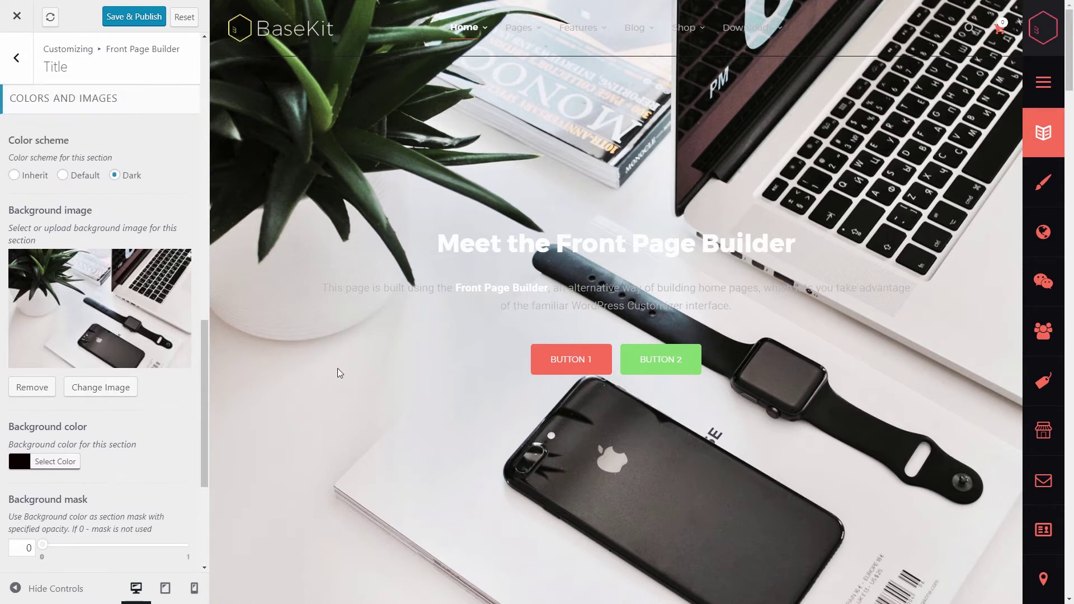
click(79, 179)
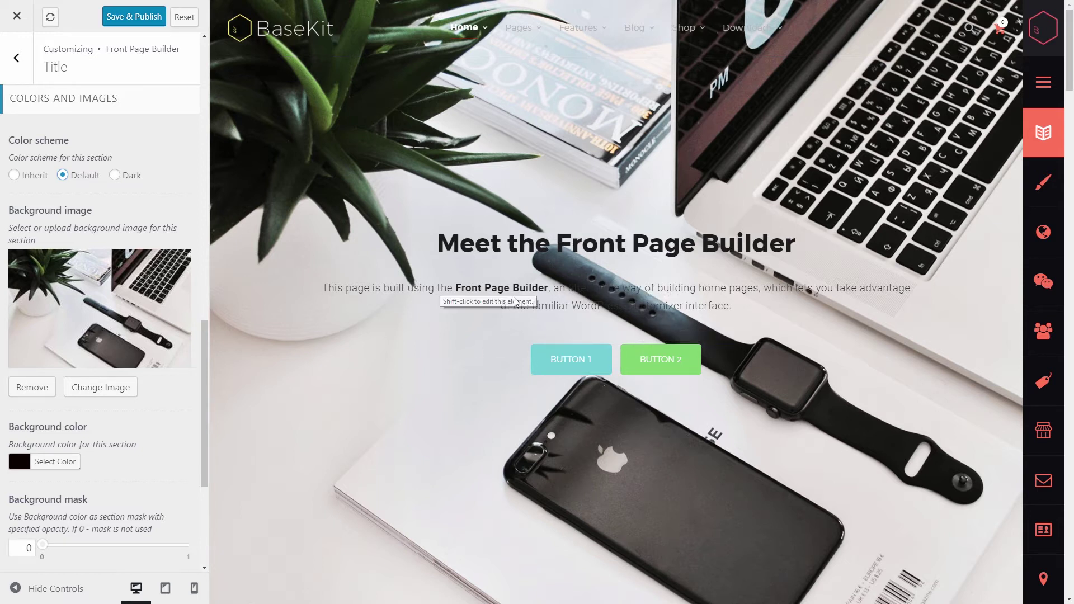
scroll(202, 364, down, 3)
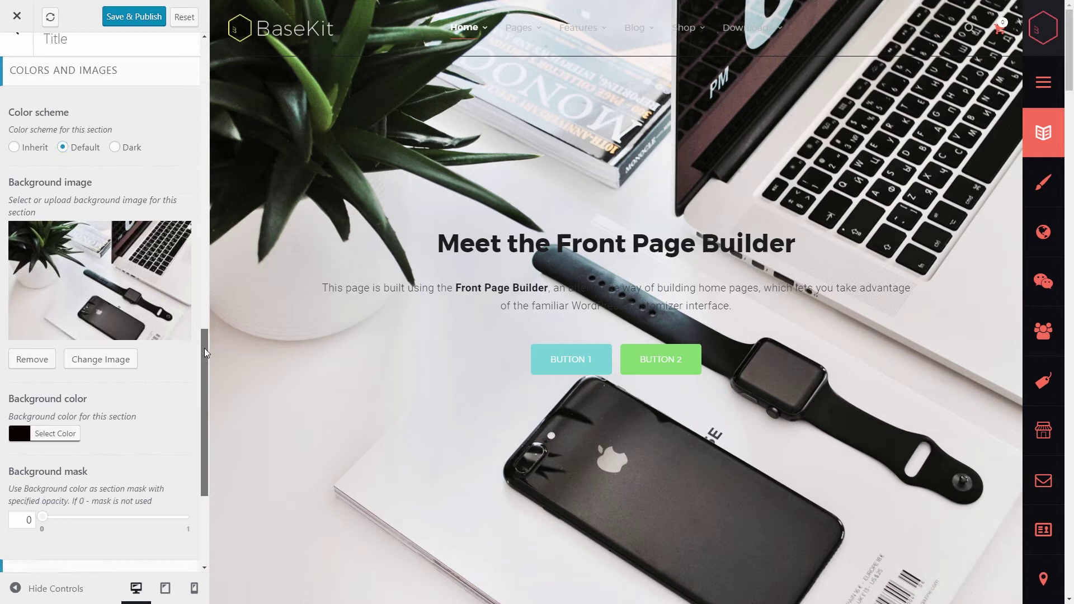
scroll(198, 378, up, 3)
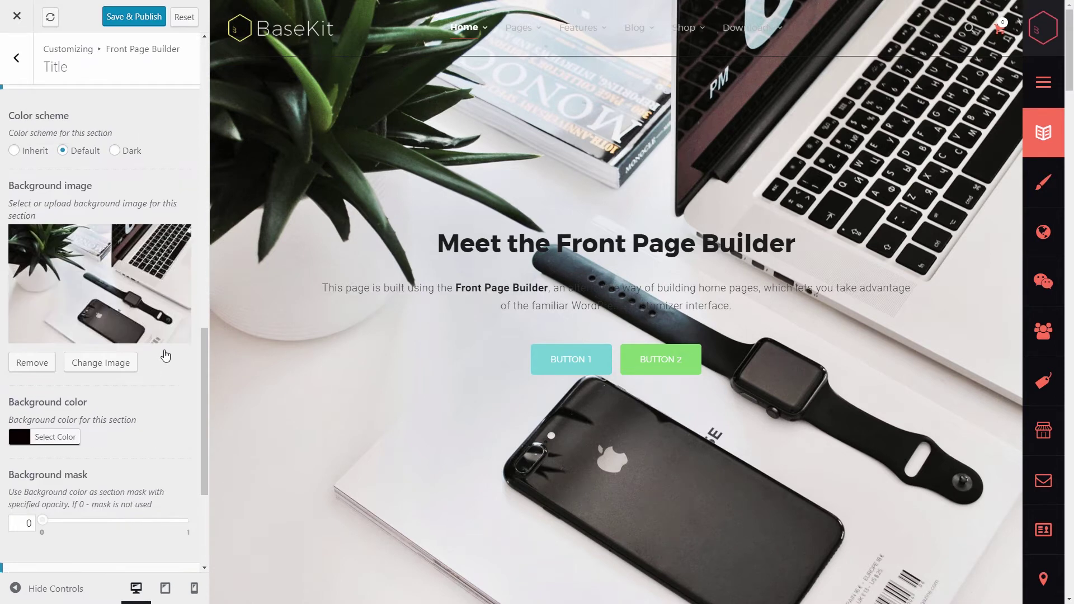
click(115, 181)
scroll(92, 402, down, 3)
drag(90, 408, 117, 413)
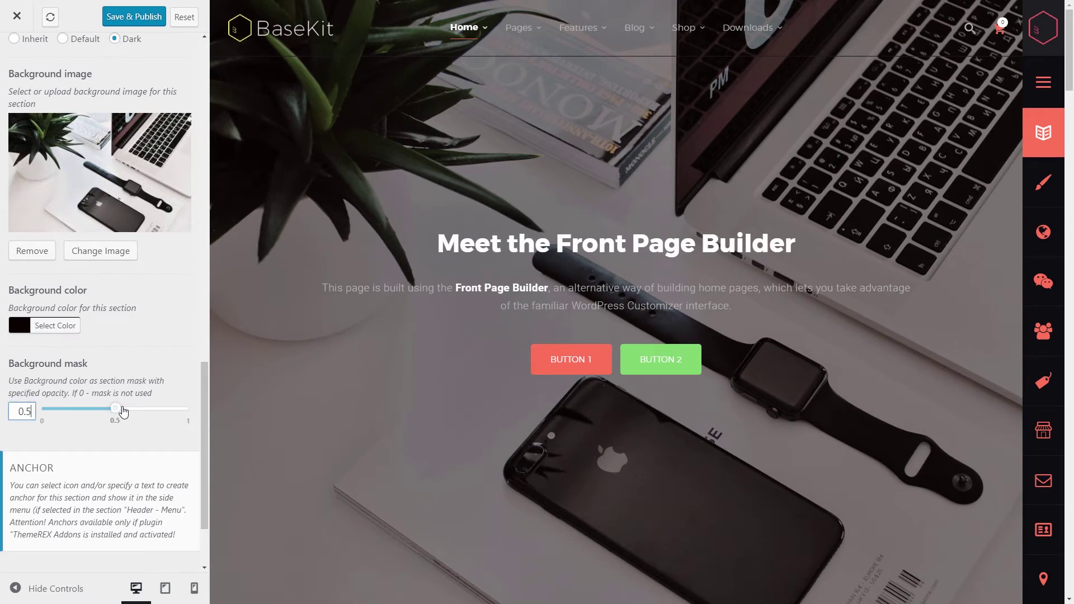
Pick a blue background colour, raise the mask to 0.8, then darken the colour to deep navy
scroll(152, 371, down, 1)
click(55, 269)
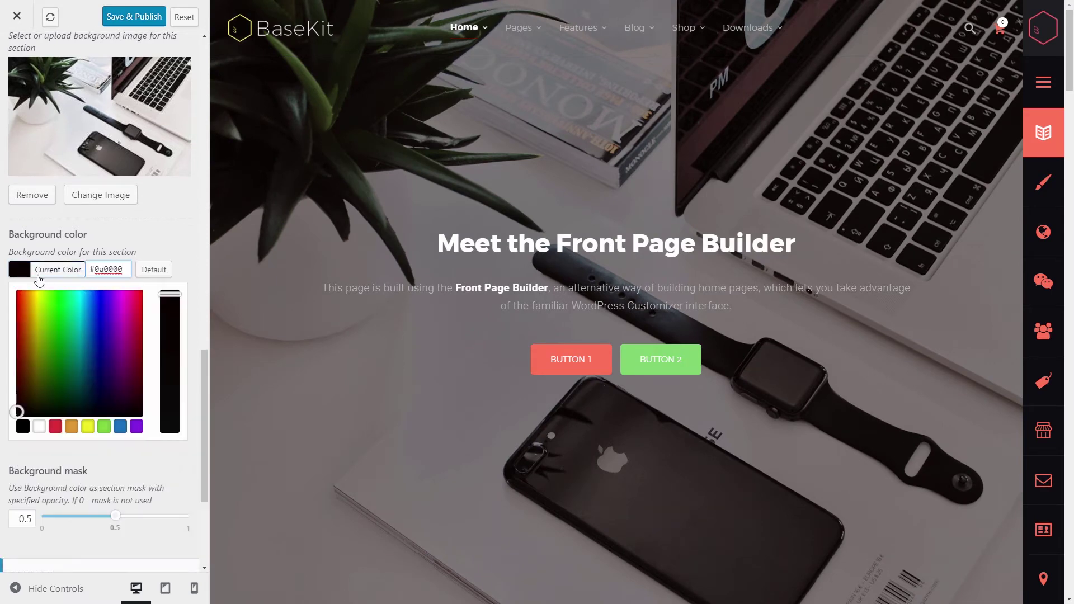
drag(94, 311, 101, 302)
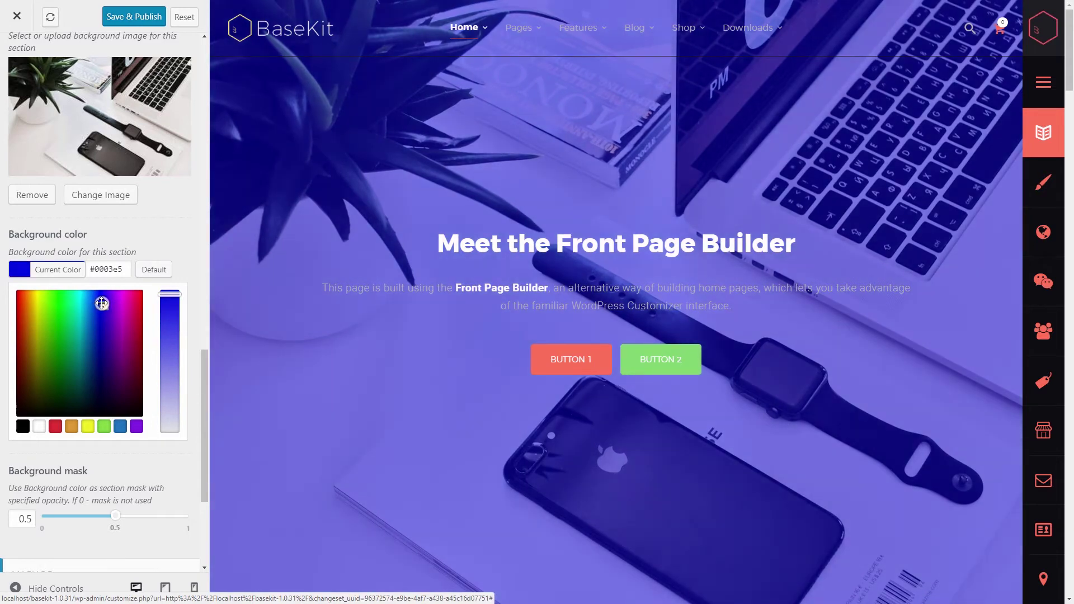
click(44, 272)
drag(116, 352, 161, 354)
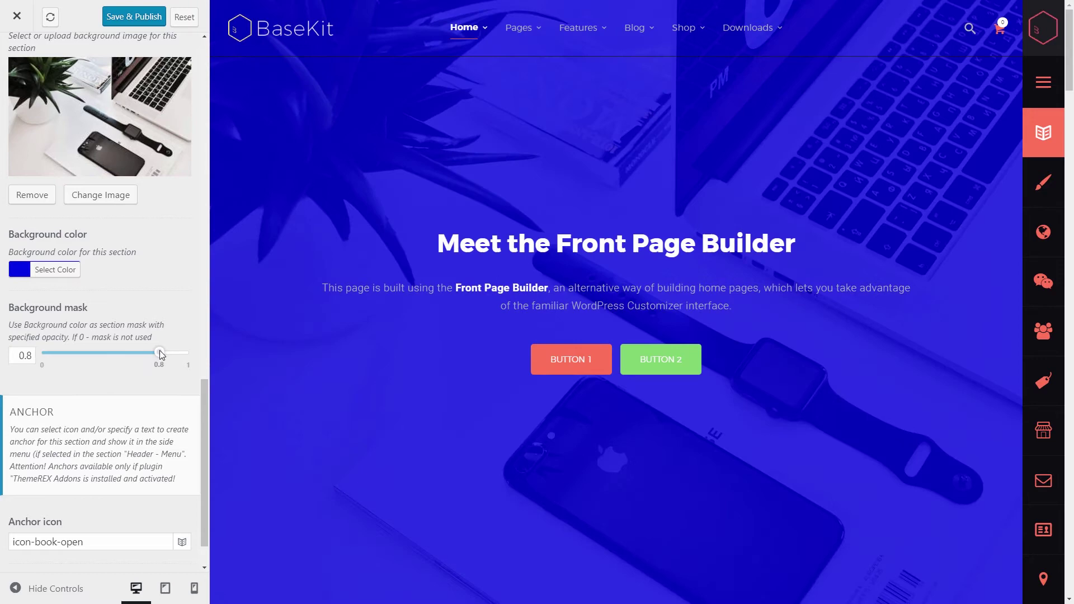
click(49, 272)
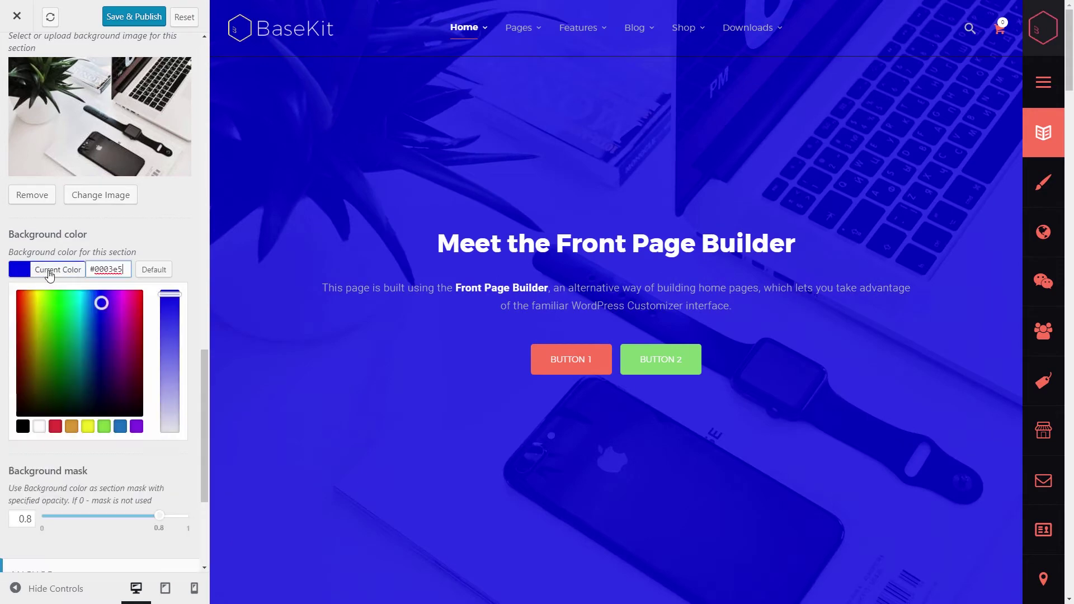
drag(102, 302, 99, 351)
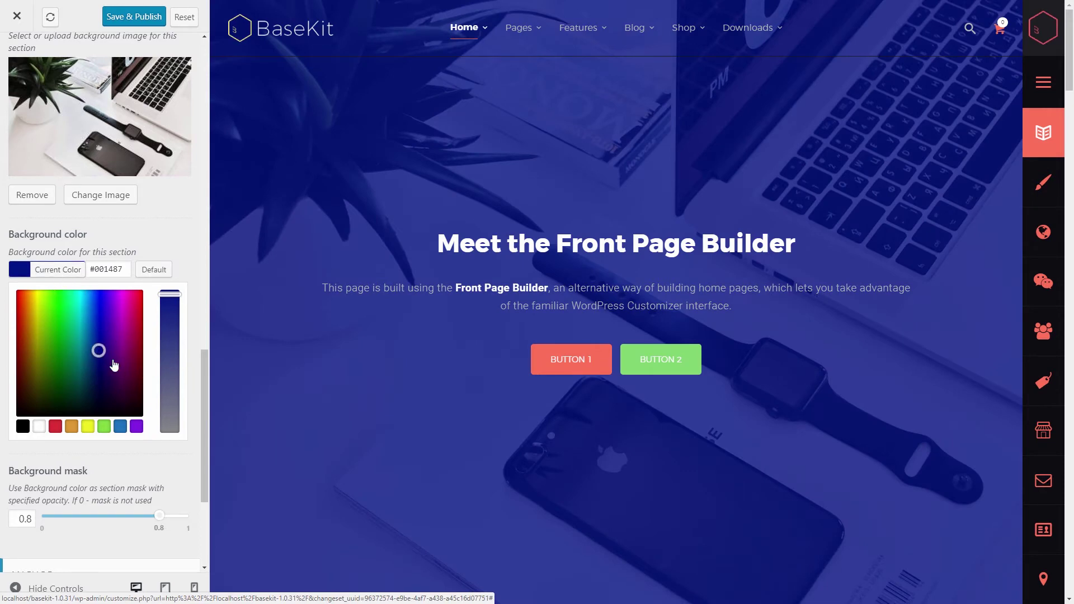
drag(102, 354, 94, 399)
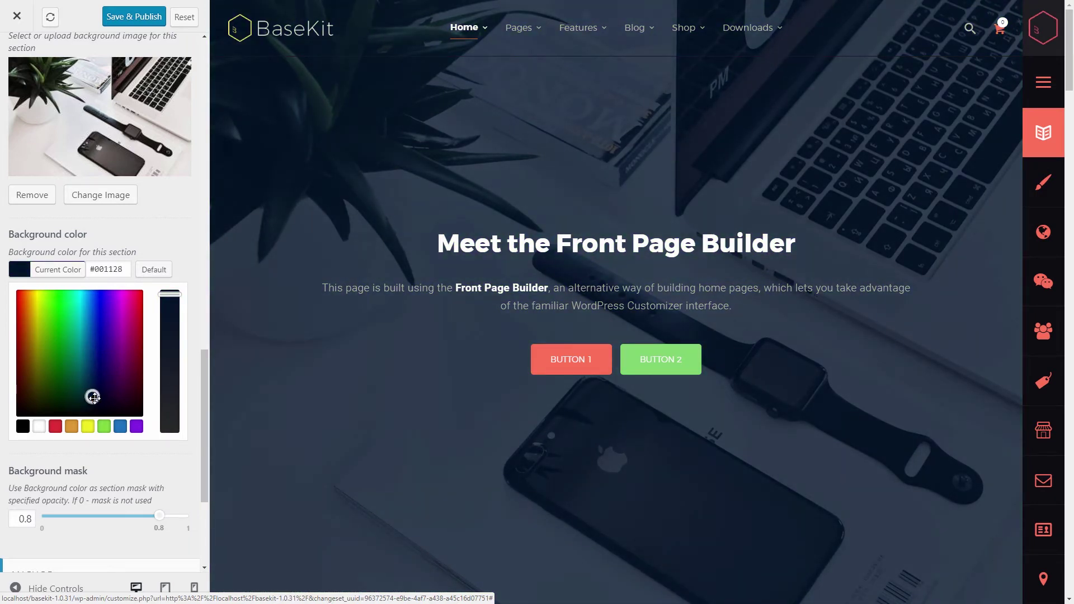
click(45, 268)
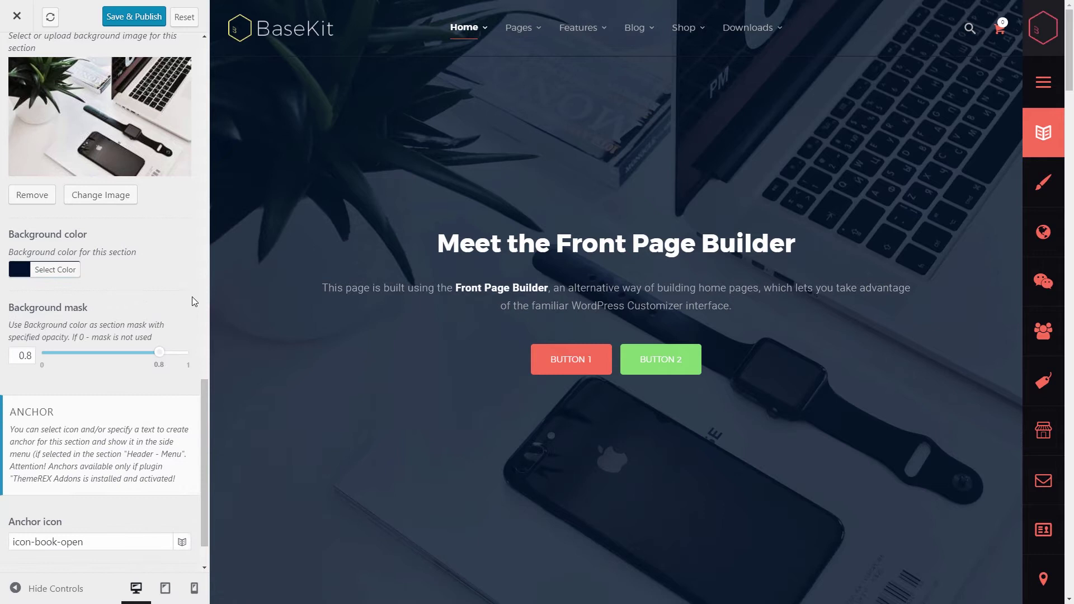
scroll(194, 300, down, 1)
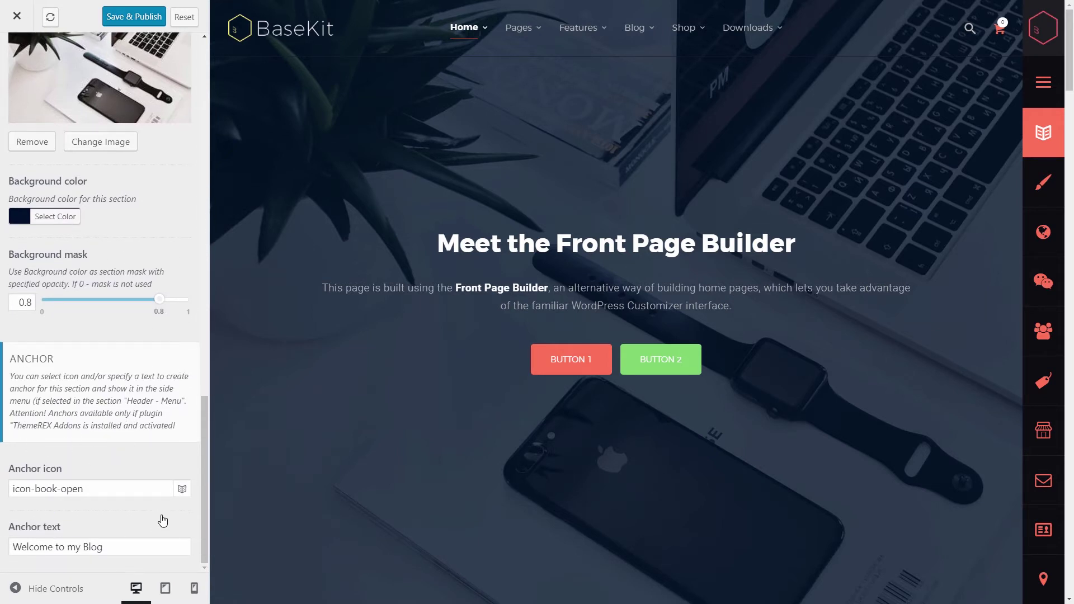
mouse_move(1044, 141)
click(182, 489)
scroll(162, 537, down, 3)
scroll(197, 514, down, 2)
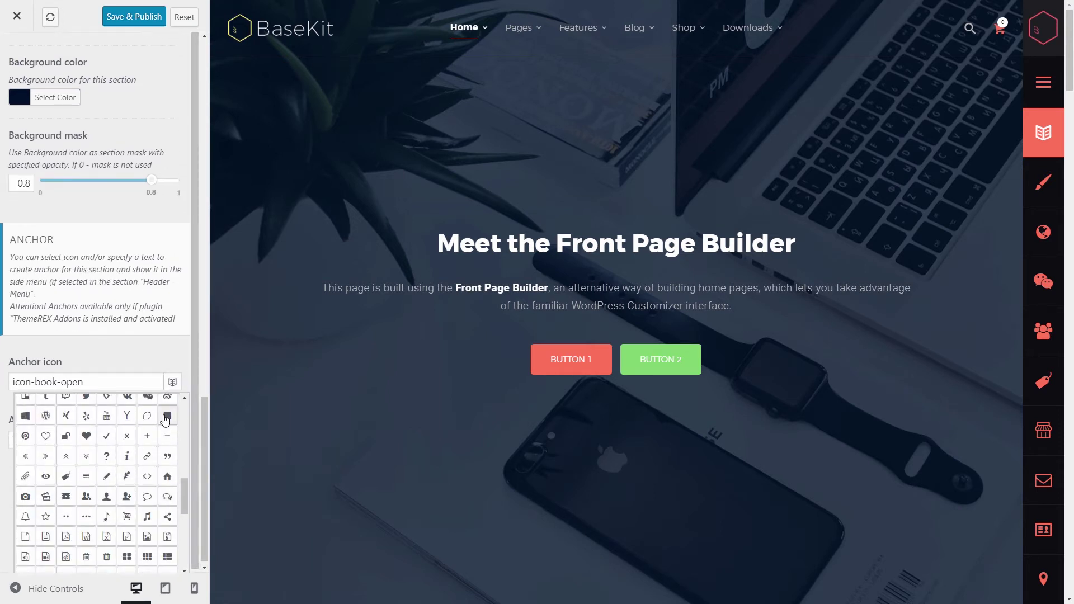
click(172, 386)
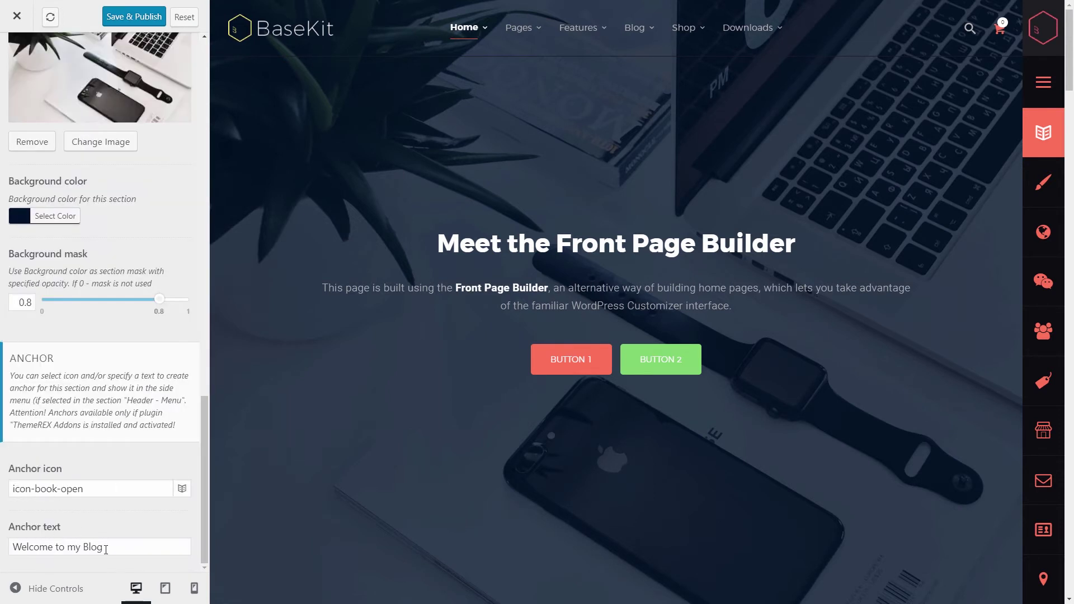
click(126, 549)
click(150, 521)
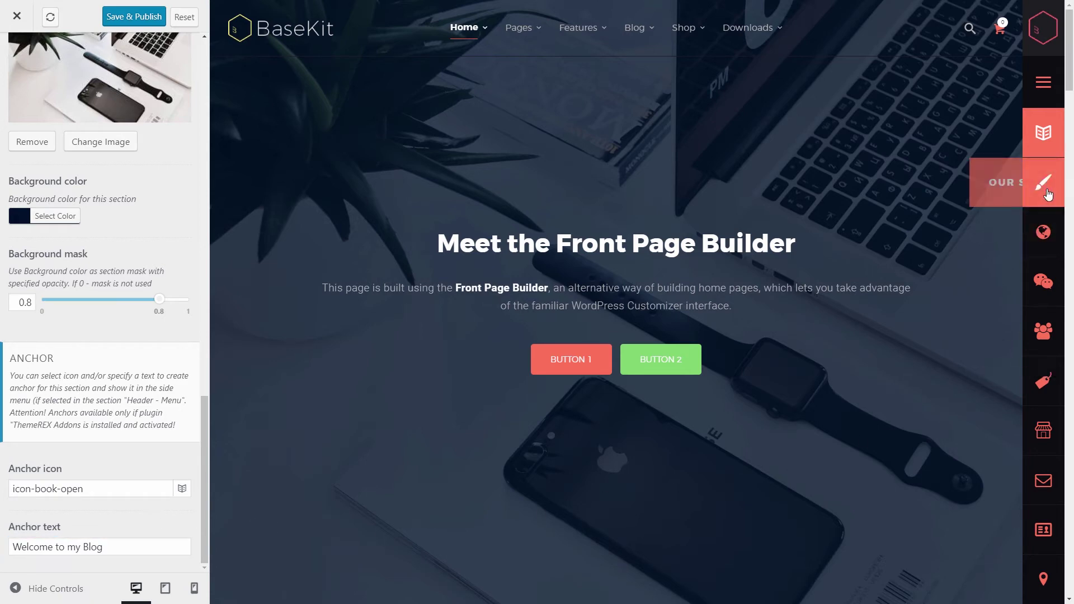
click(1043, 181)
click(1045, 232)
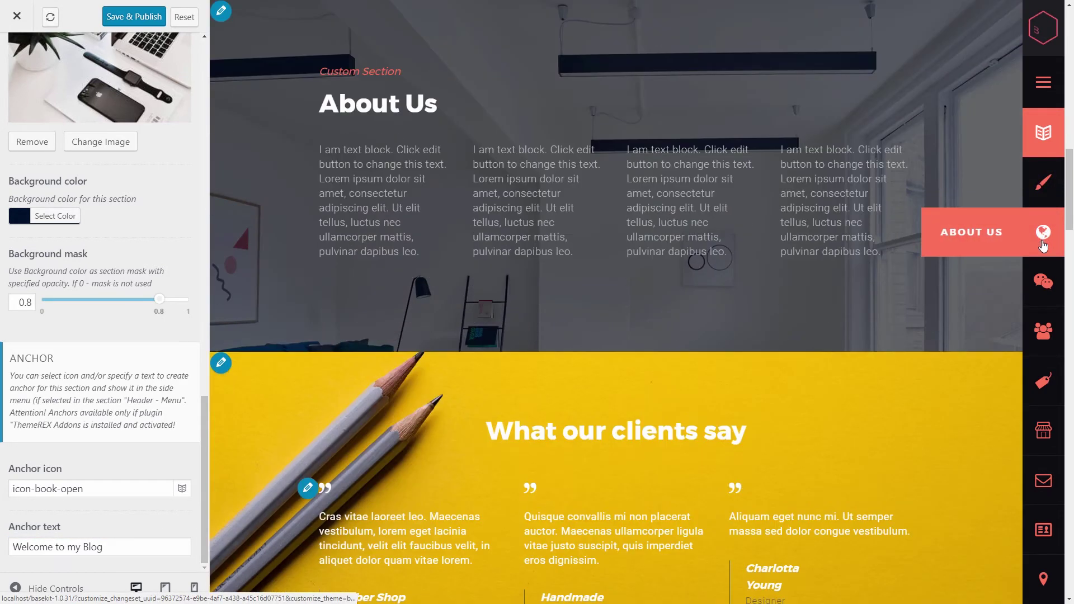
click(1045, 282)
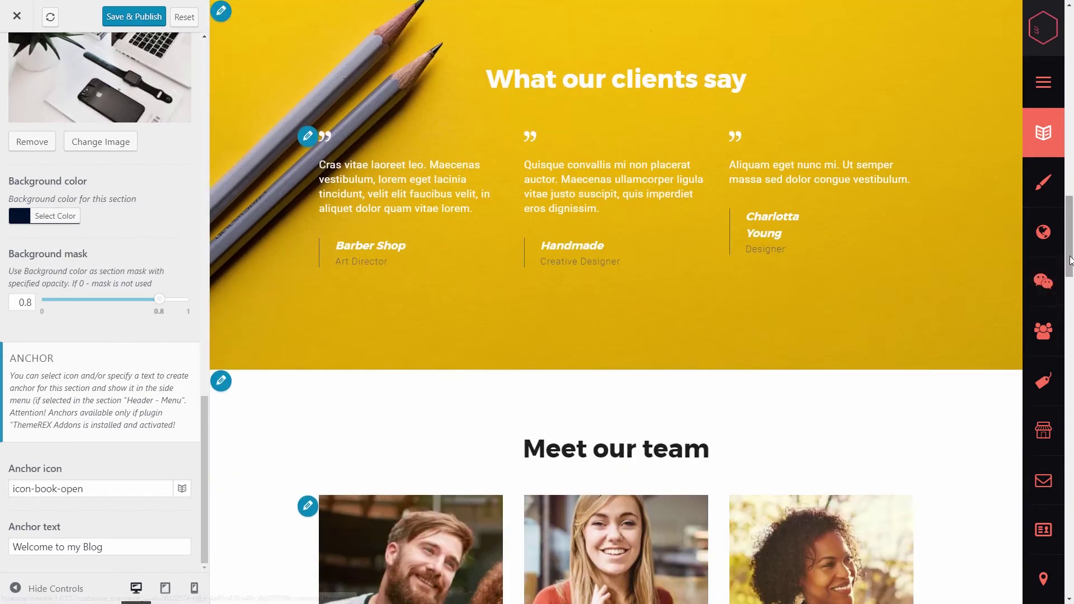
drag(1071, 213, 1071, 70)
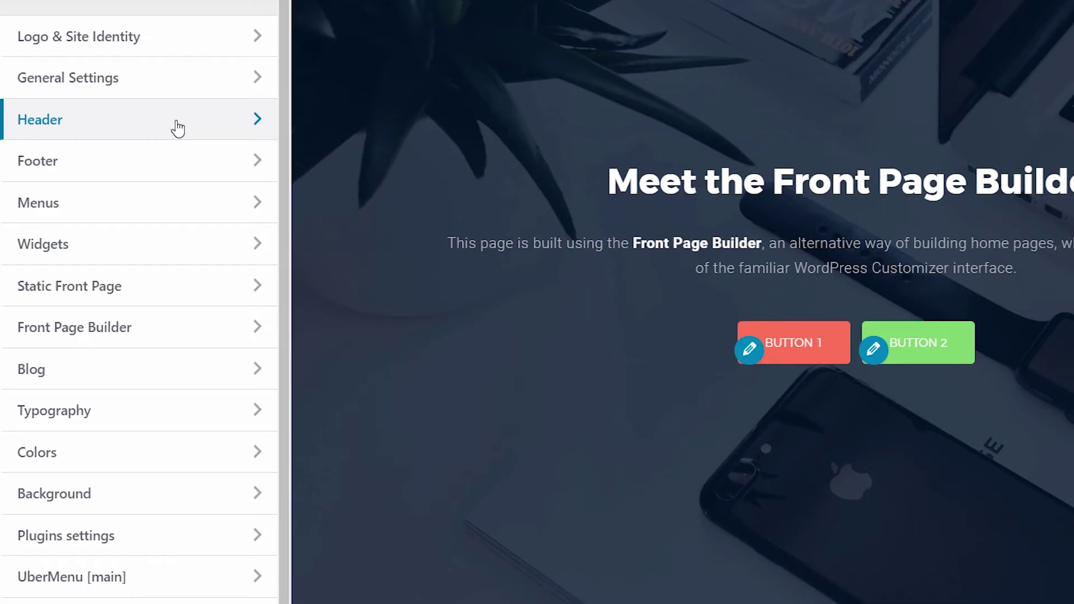
click(178, 129)
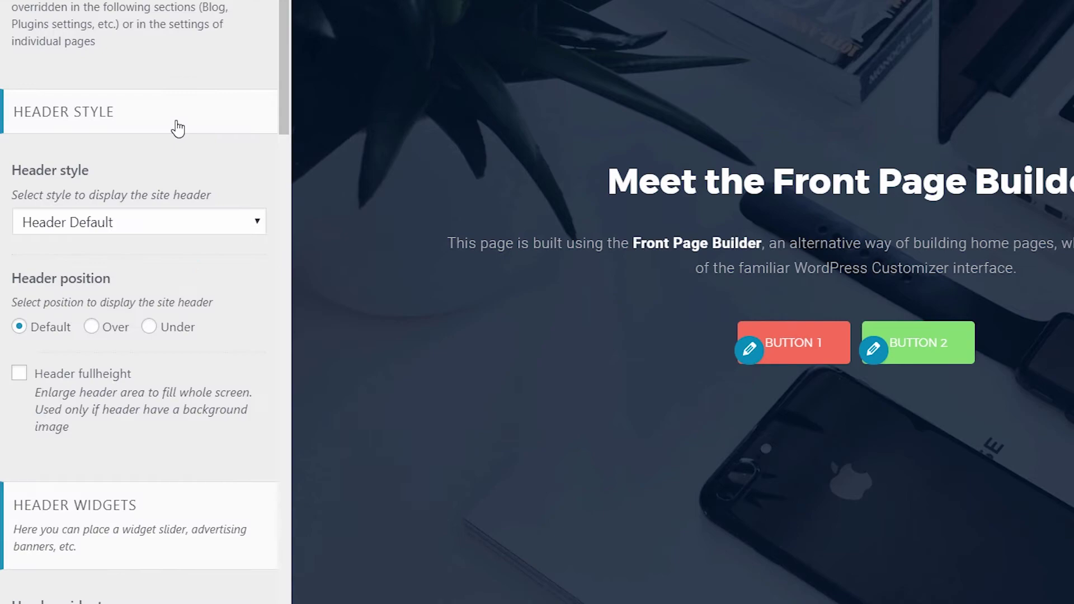
scroll(175, 140, down, 10)
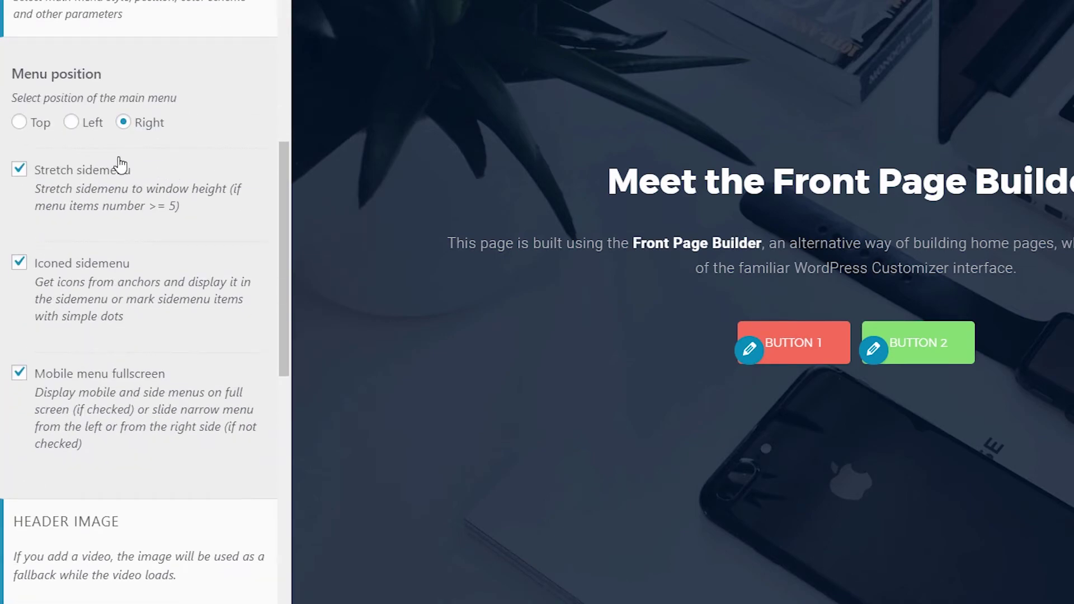
click(21, 124)
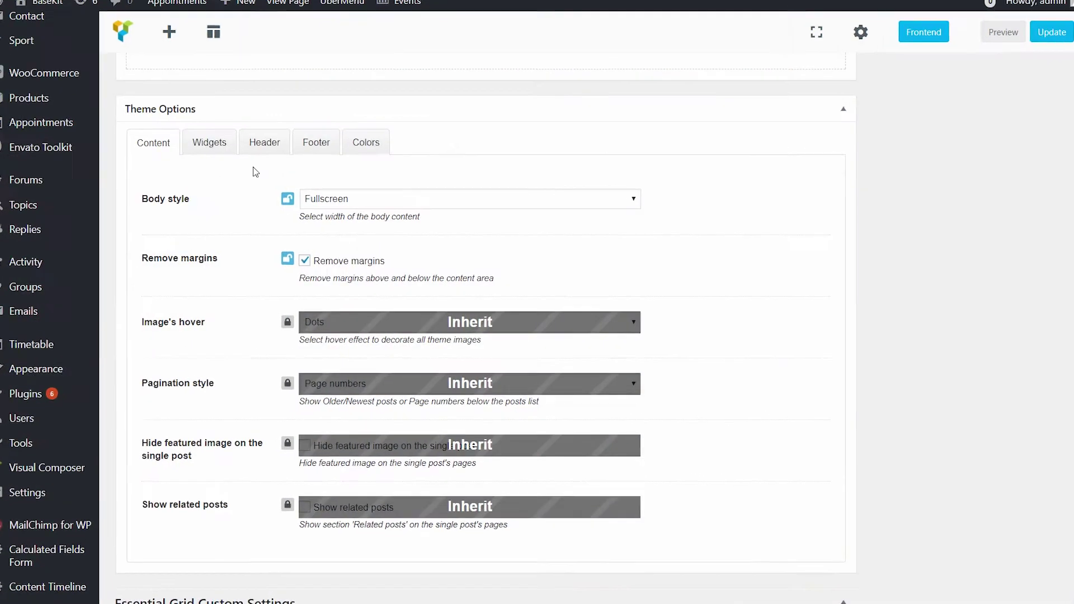
click(261, 144)
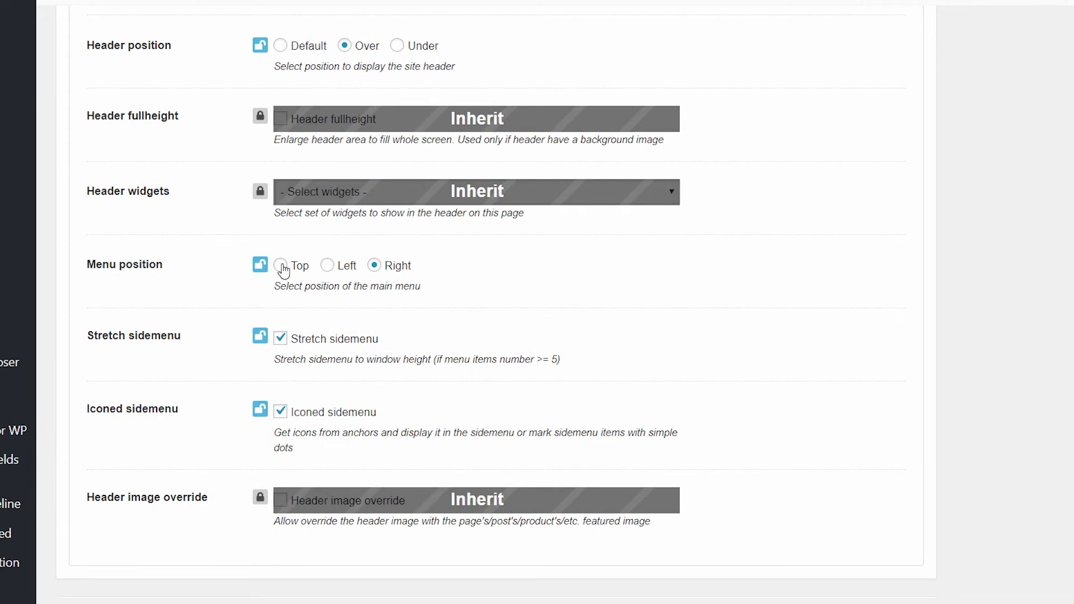
click(281, 265)
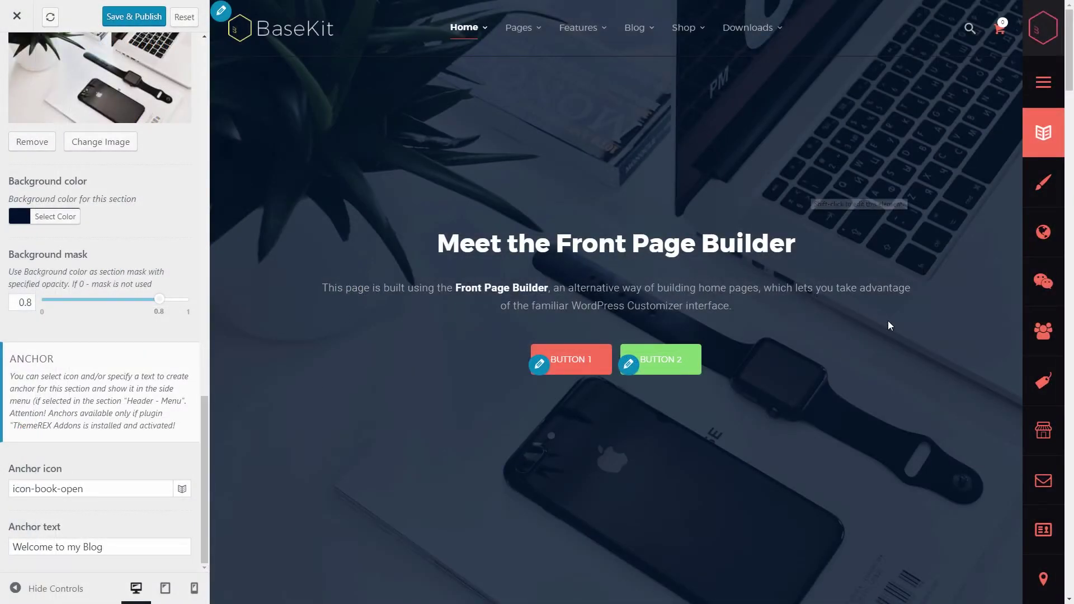
Open the Features section and try Small and Large paddings before restoring Medium
scroll(287, 358, down, 10)
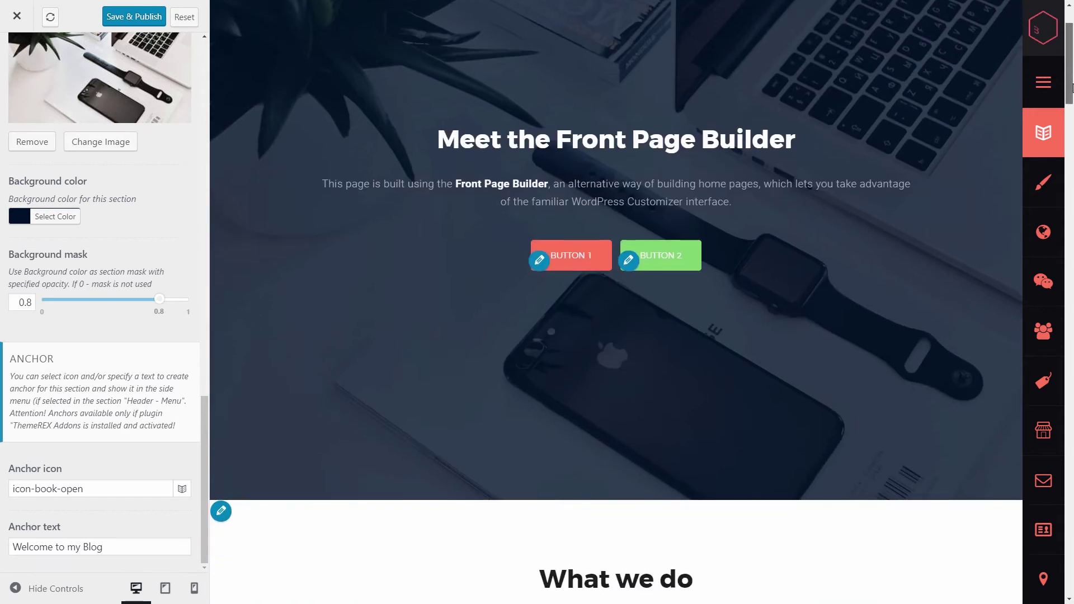
scroll(84, 224, up, 10)
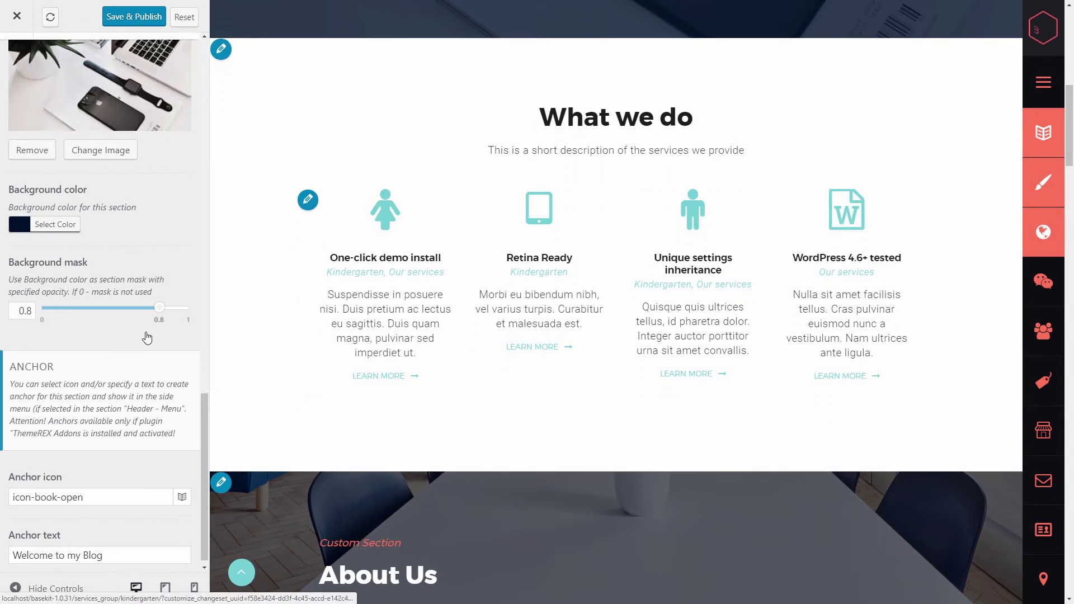
click(17, 55)
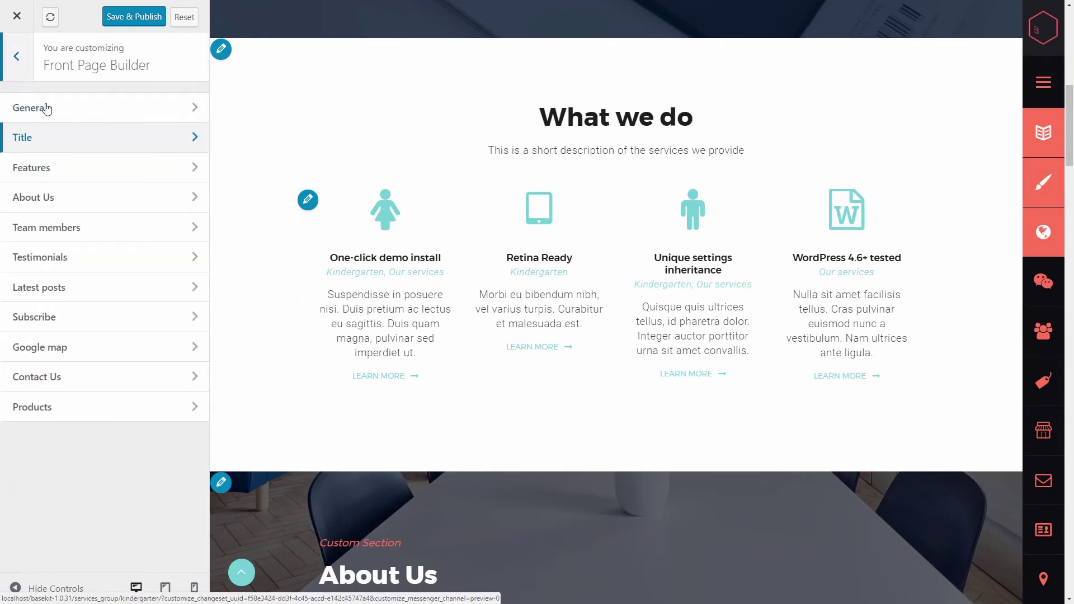
click(91, 173)
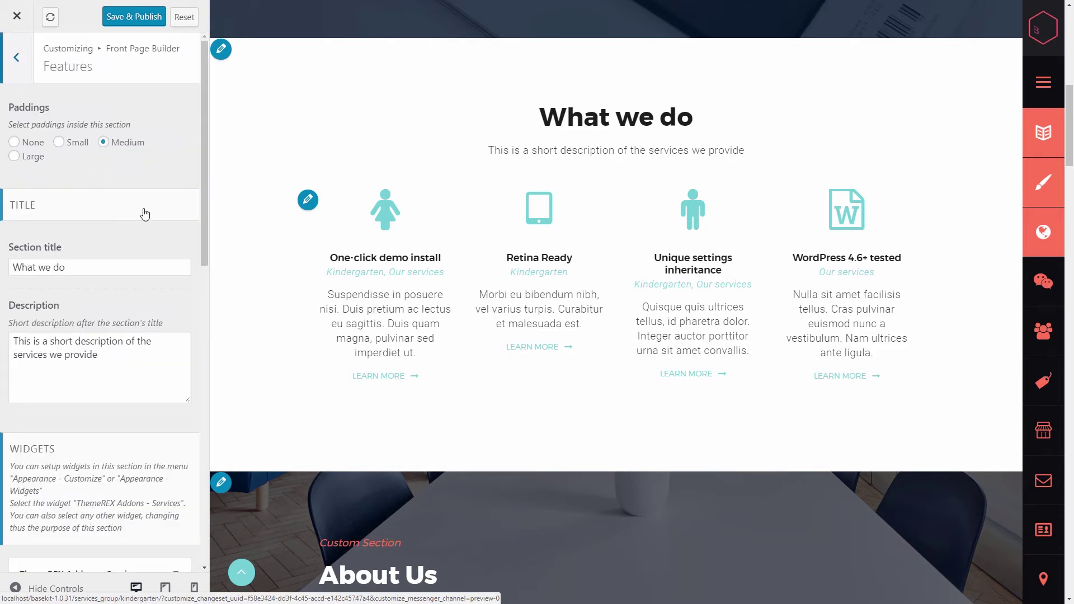
click(75, 143)
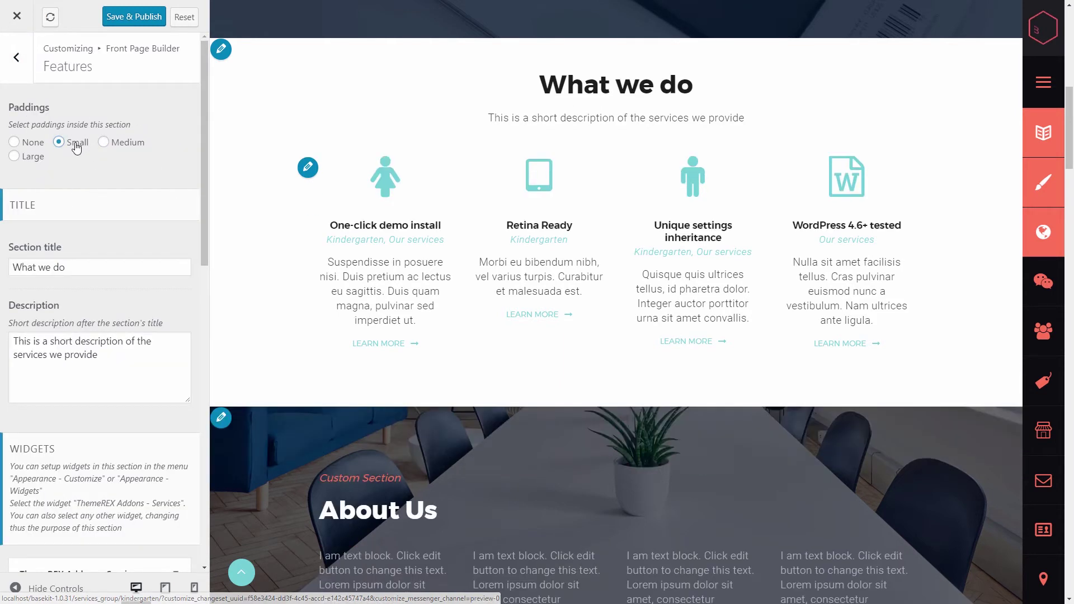
click(35, 160)
click(122, 148)
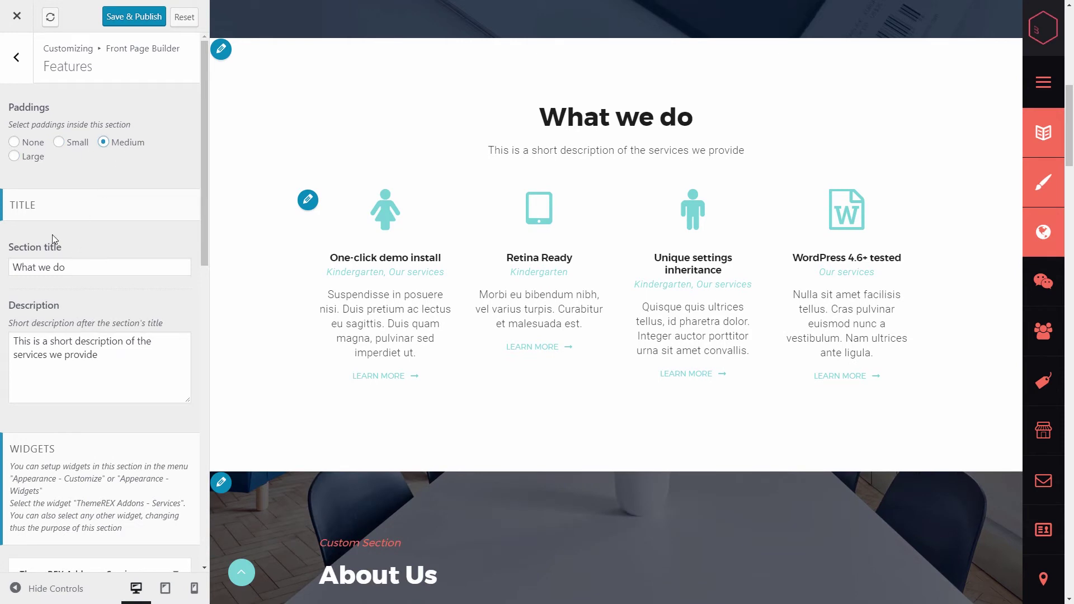
Replace the section title 'What we do' with 'Services'
drag(81, 274, 3, 268)
text(Services)
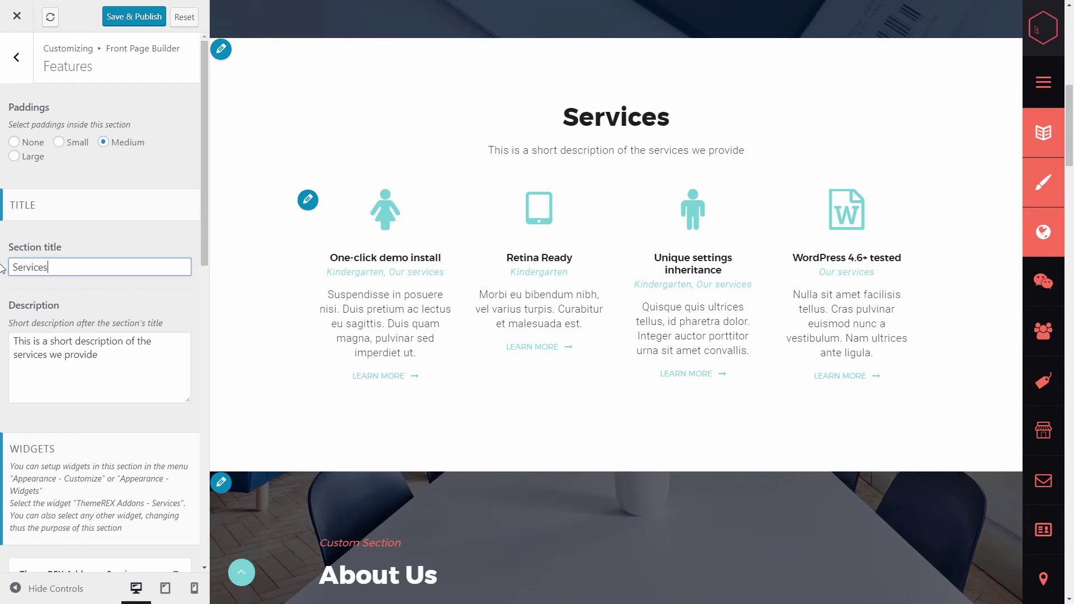
click(61, 305)
Scroll to the Features widgets area and open, then close, the Add a Widget list
scroll(90, 139, down, 10)
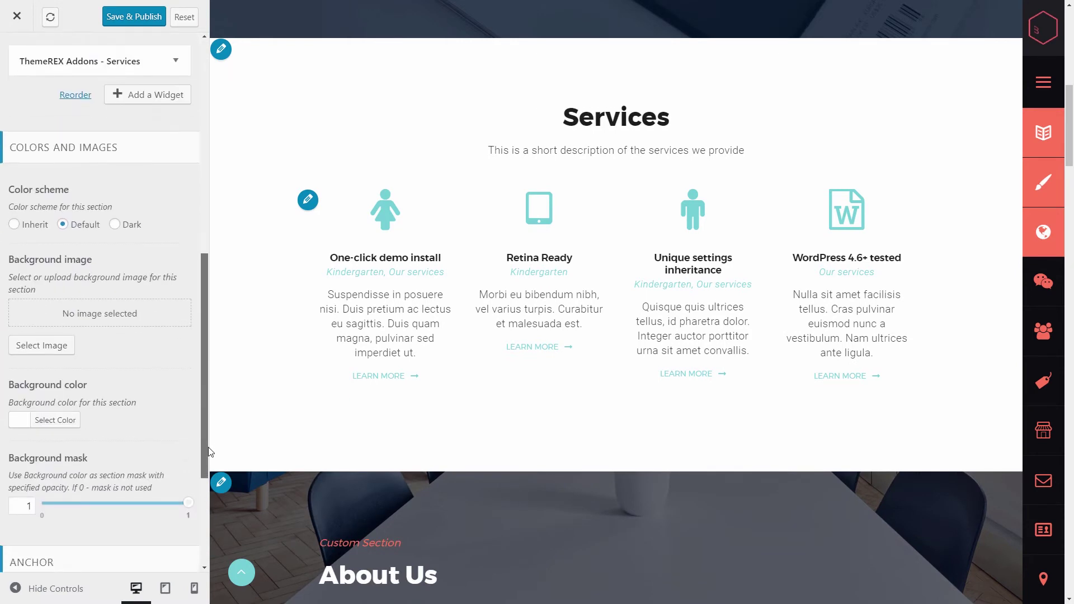
scroll(206, 286, down, 3)
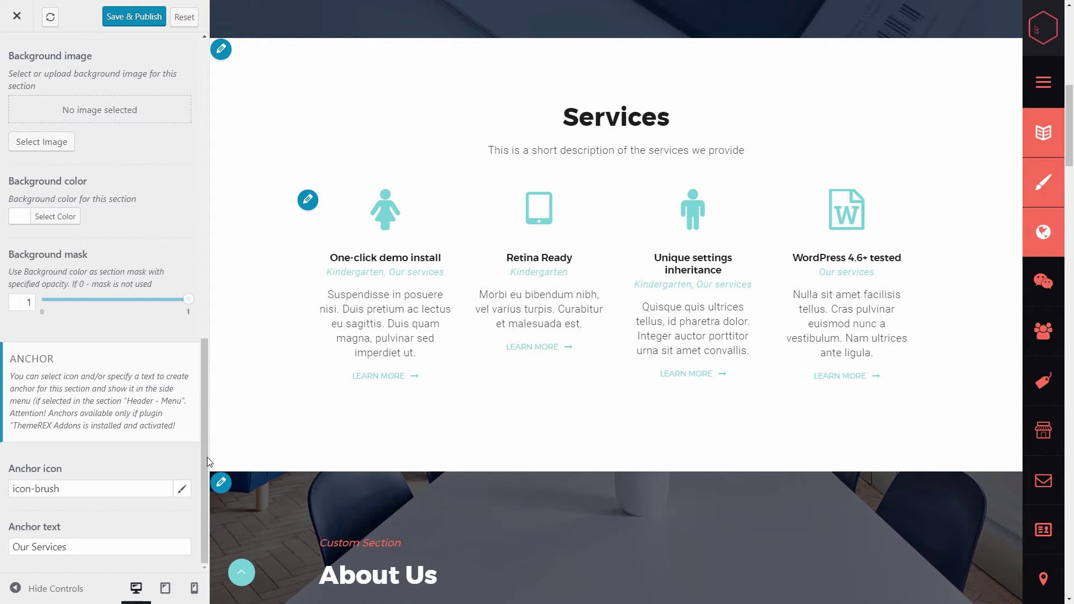
drag(203, 491, 227, 301)
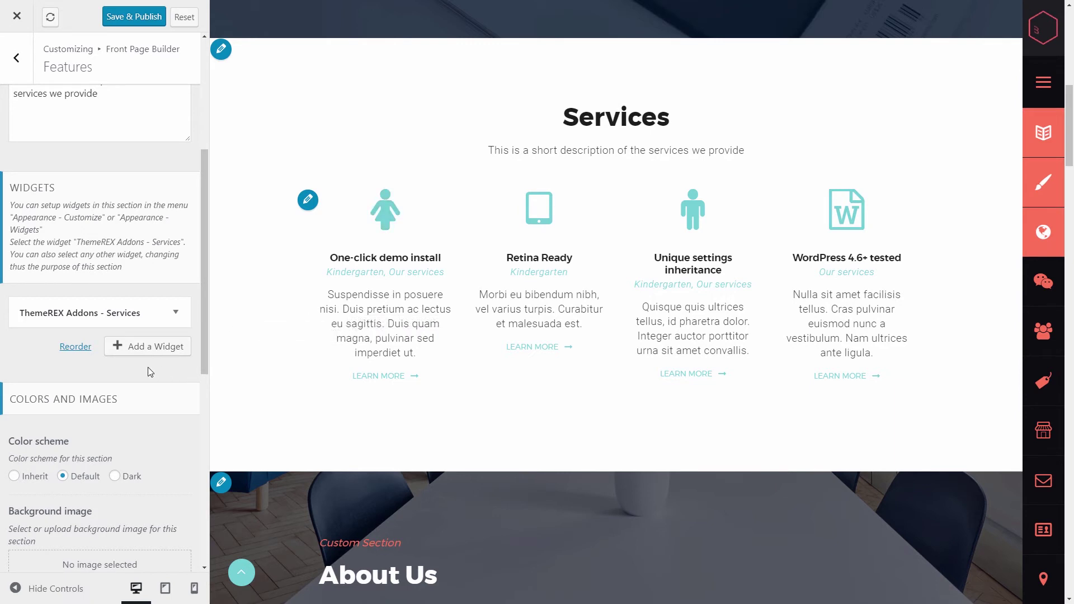
click(157, 355)
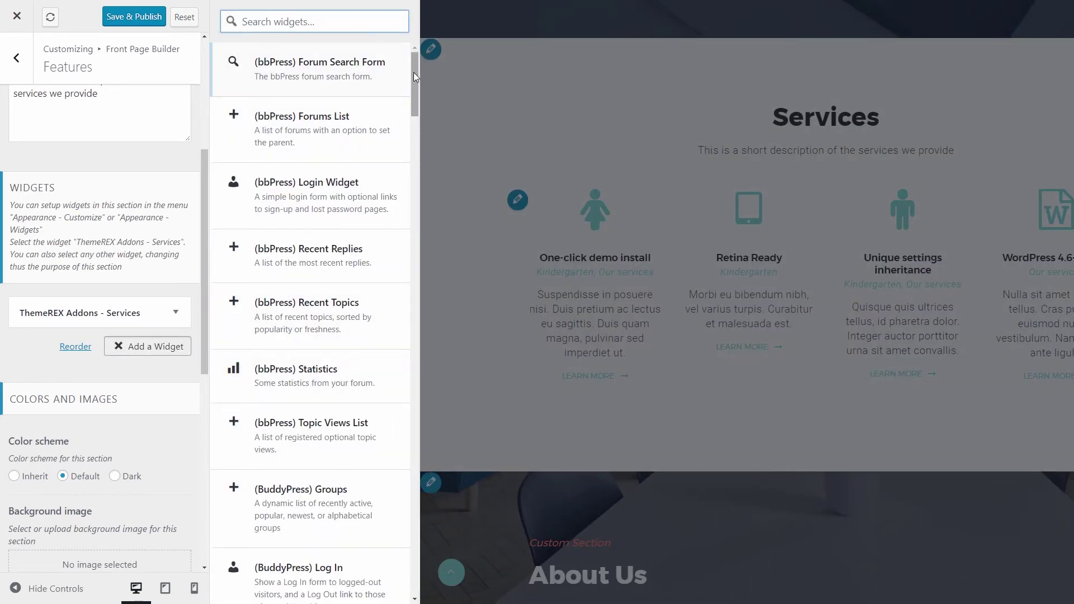
drag(414, 72, 412, 96)
click(141, 353)
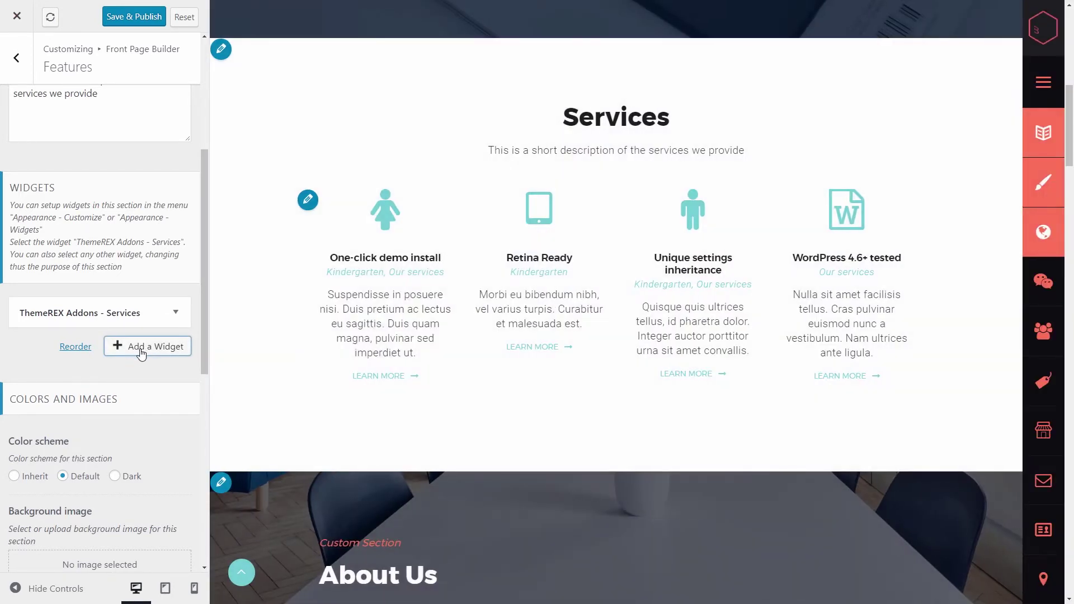
Expand the Services widget, keep its Light layout, check count 4, offset 5, Title ascending, then collapse it
click(110, 313)
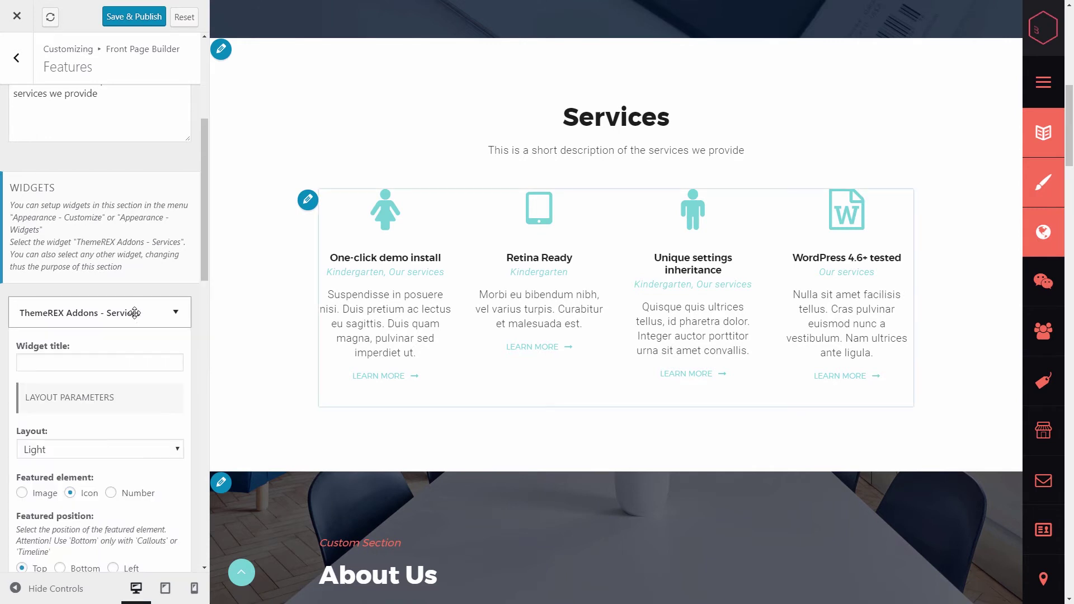
drag(206, 169, 210, 214)
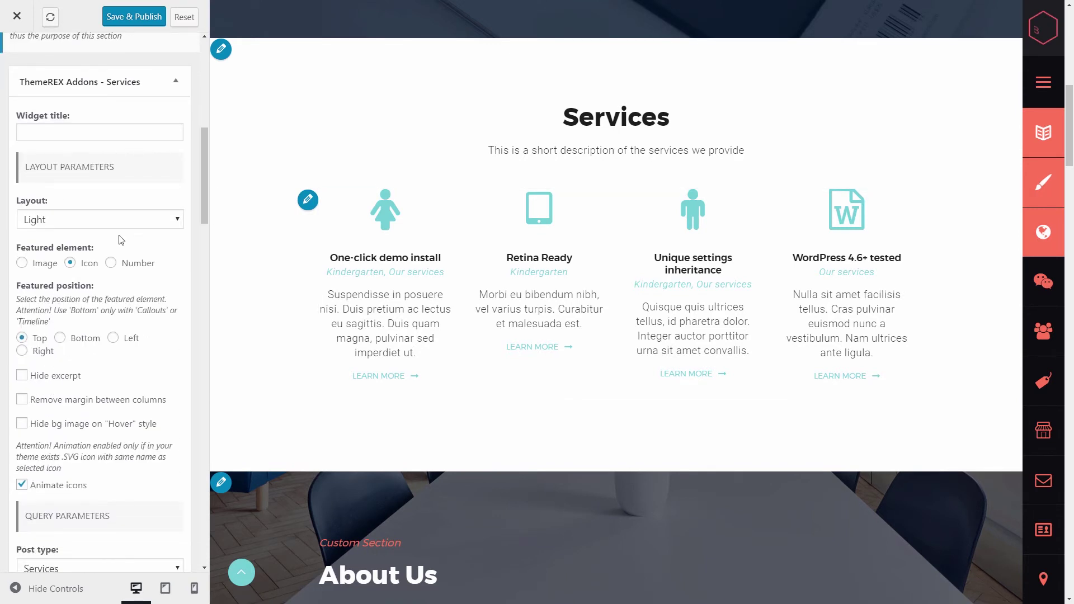
click(110, 220)
click(92, 220)
drag(202, 213, 208, 305)
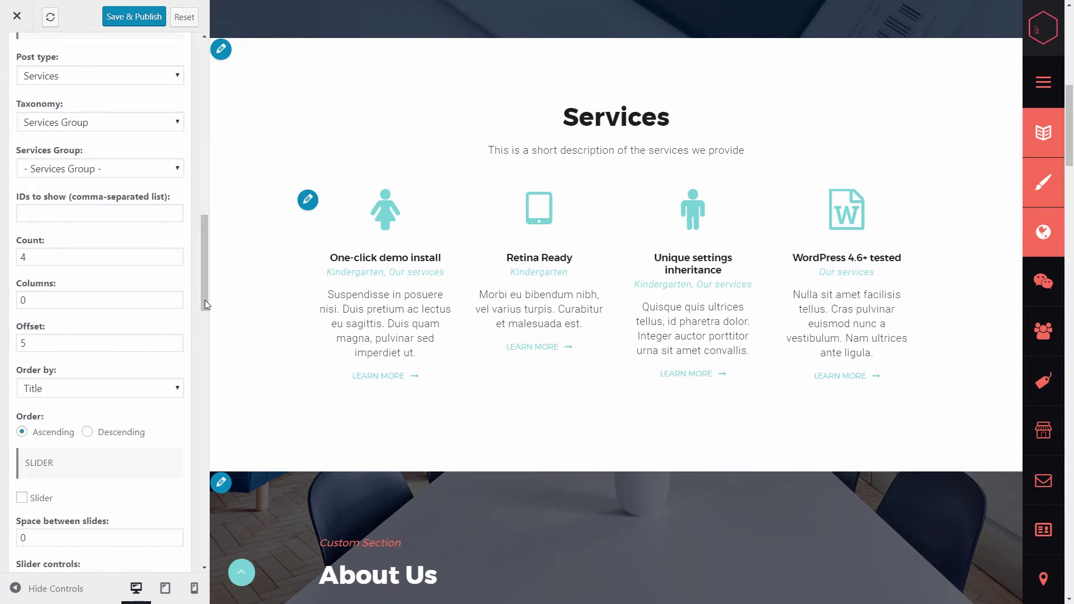
drag(205, 300, 207, 194)
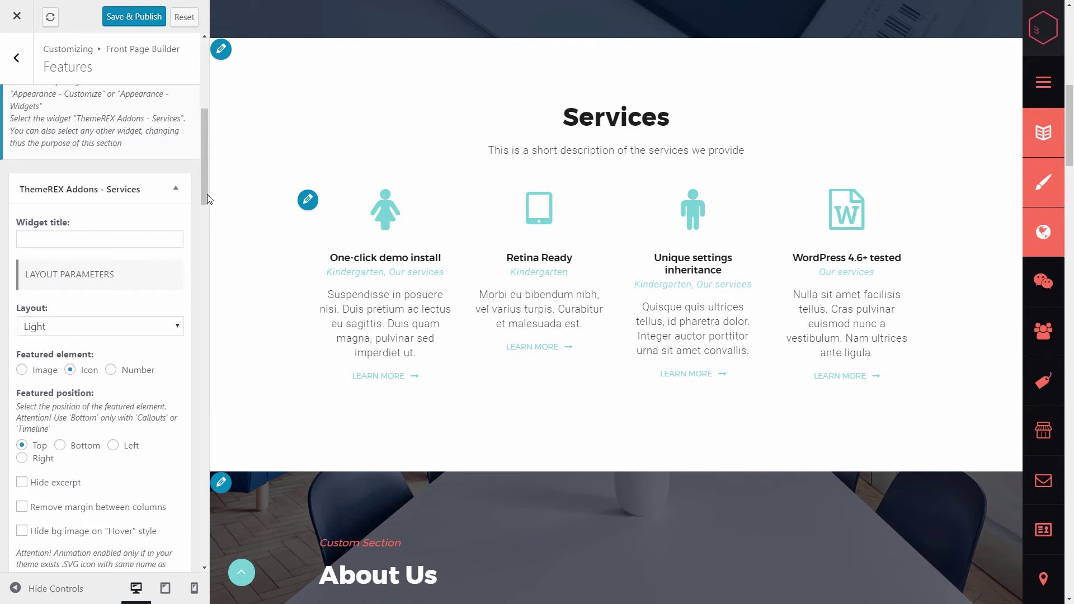
click(83, 191)
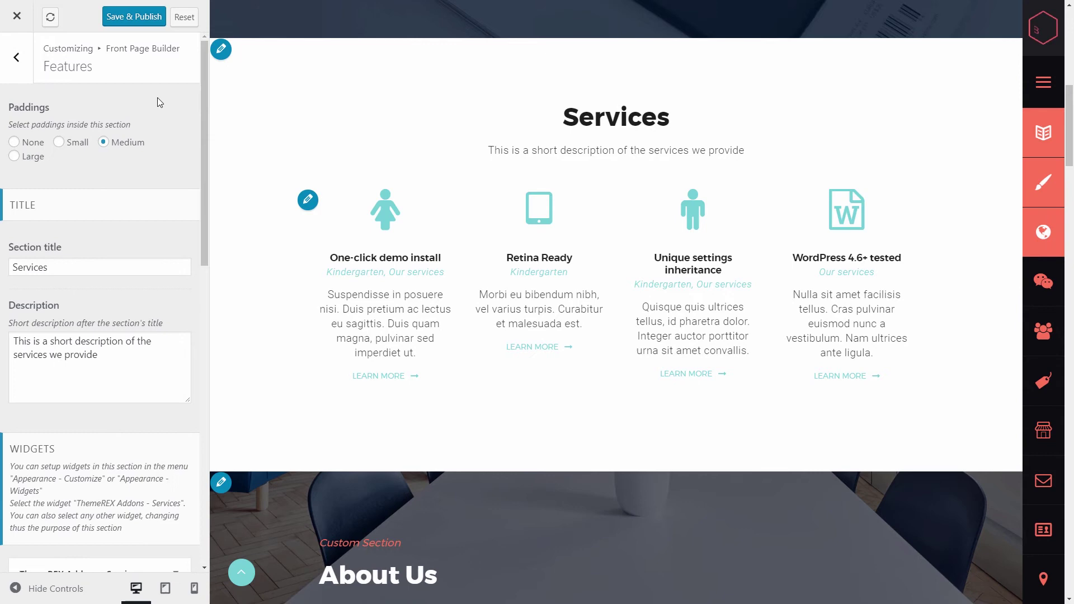
Open About Us and check the Paragraph format list in its %%CONTENT%% editor without changing it
click(16, 57)
click(74, 202)
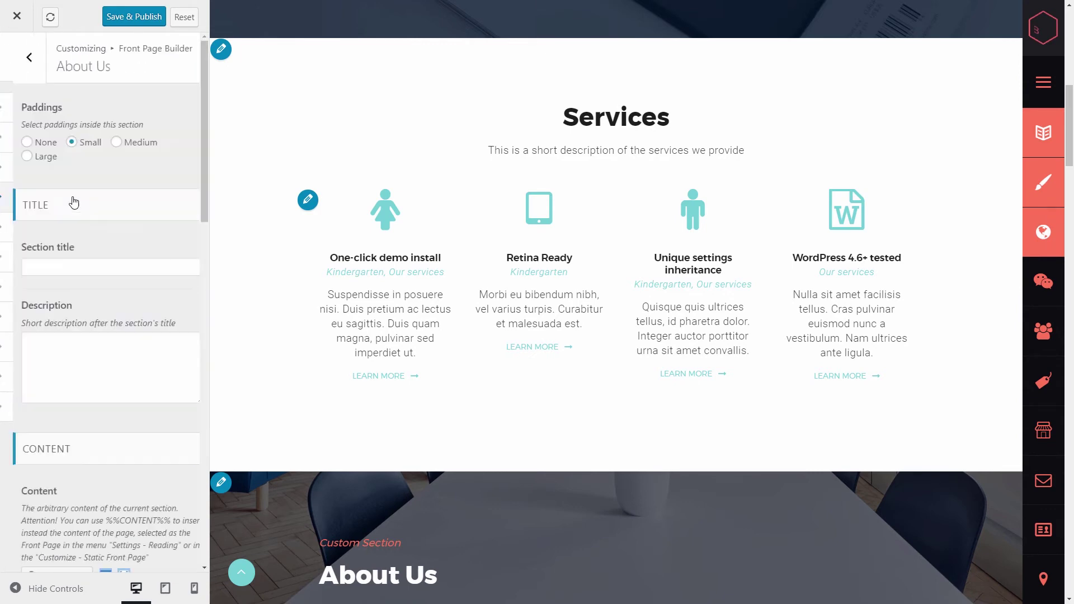
scroll(232, 257, down, 6)
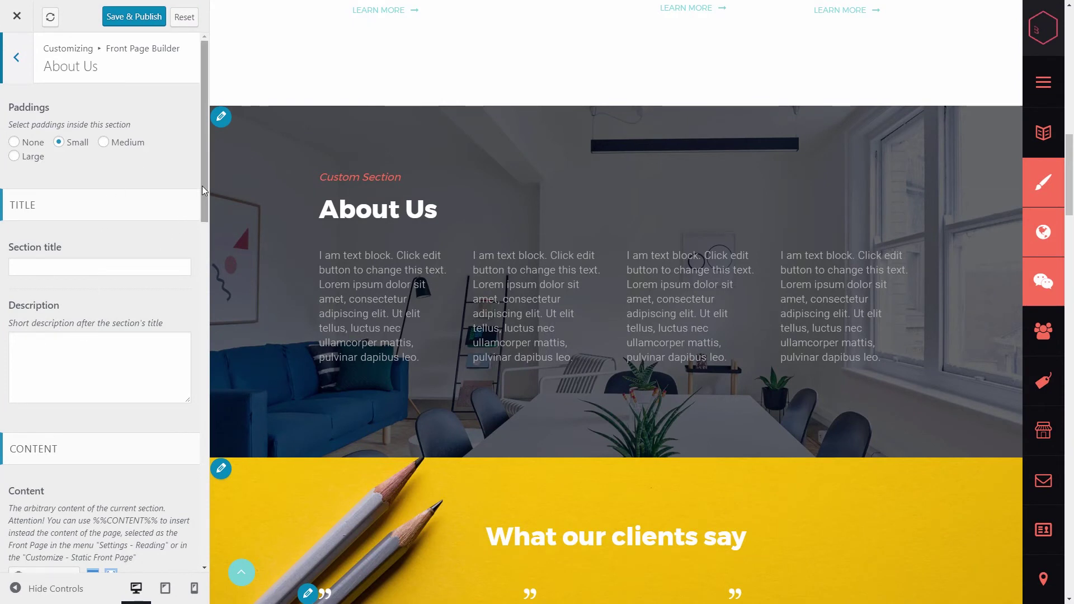
drag(202, 185, 207, 311)
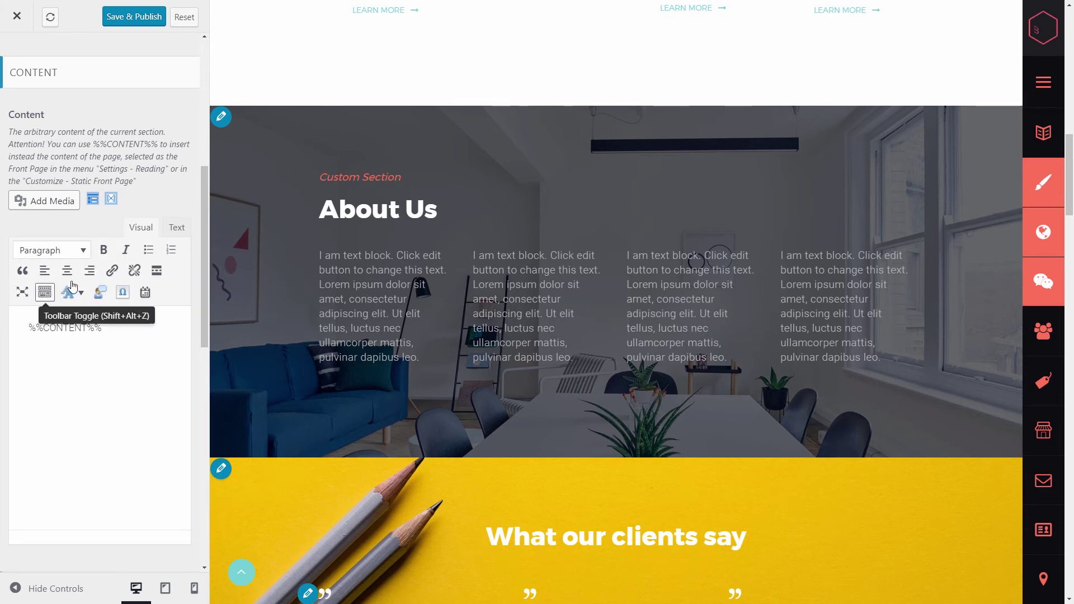
click(80, 253)
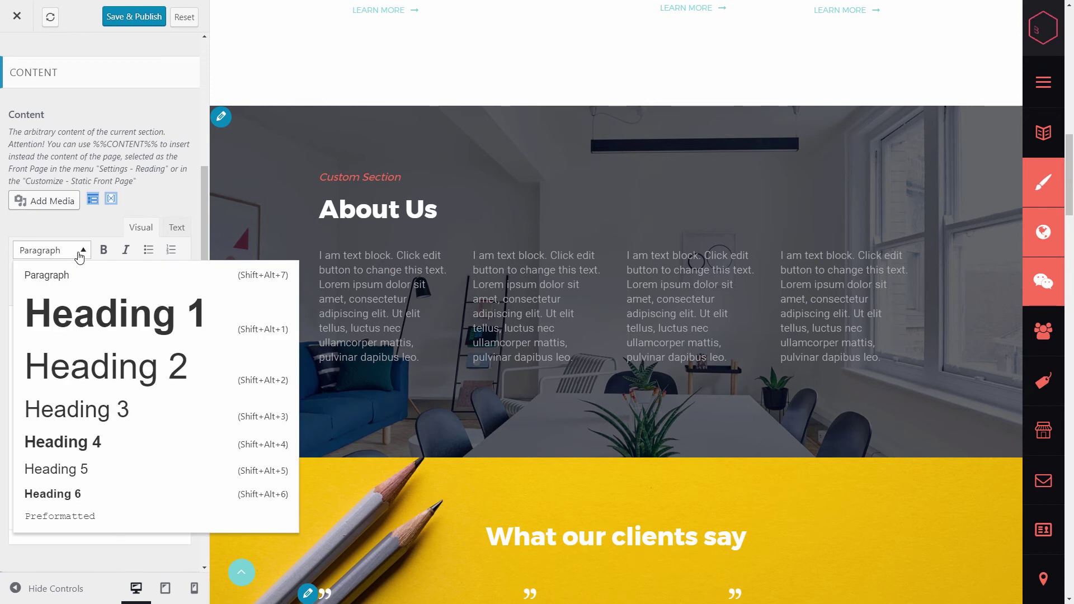
click(79, 254)
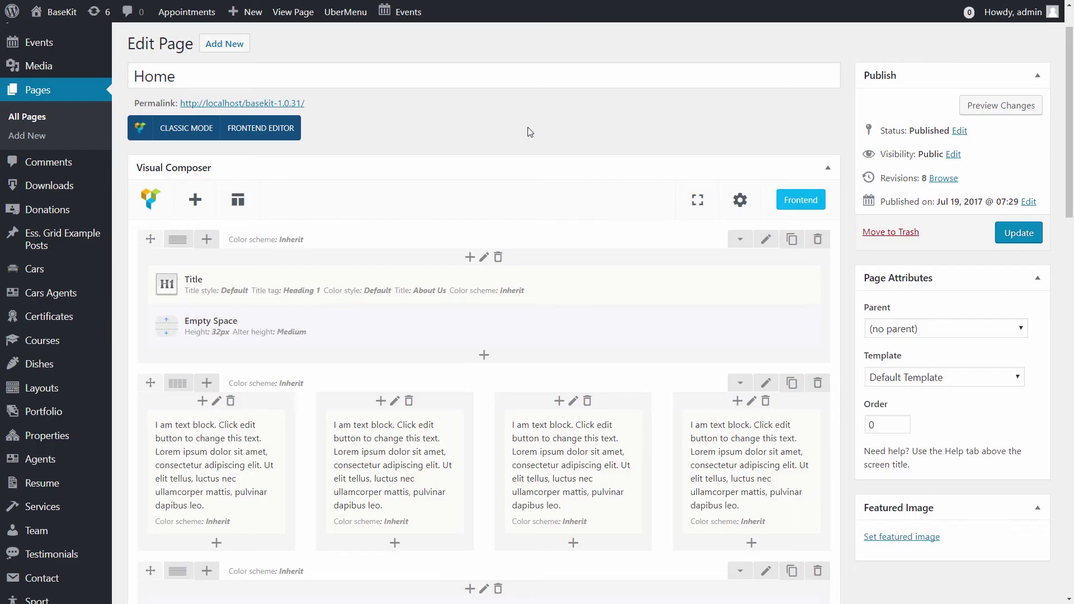
scroll(533, 133, down, 3)
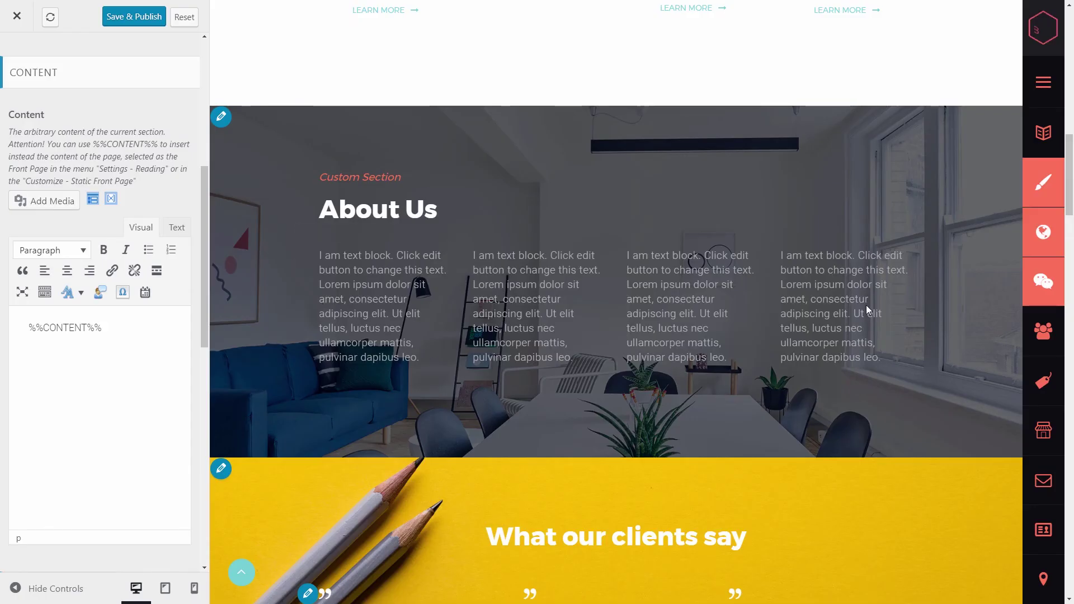
Open Testimonials, expand and collapse its ThemeREX widget, then return to the section list
scroll(69, 72, up, 6)
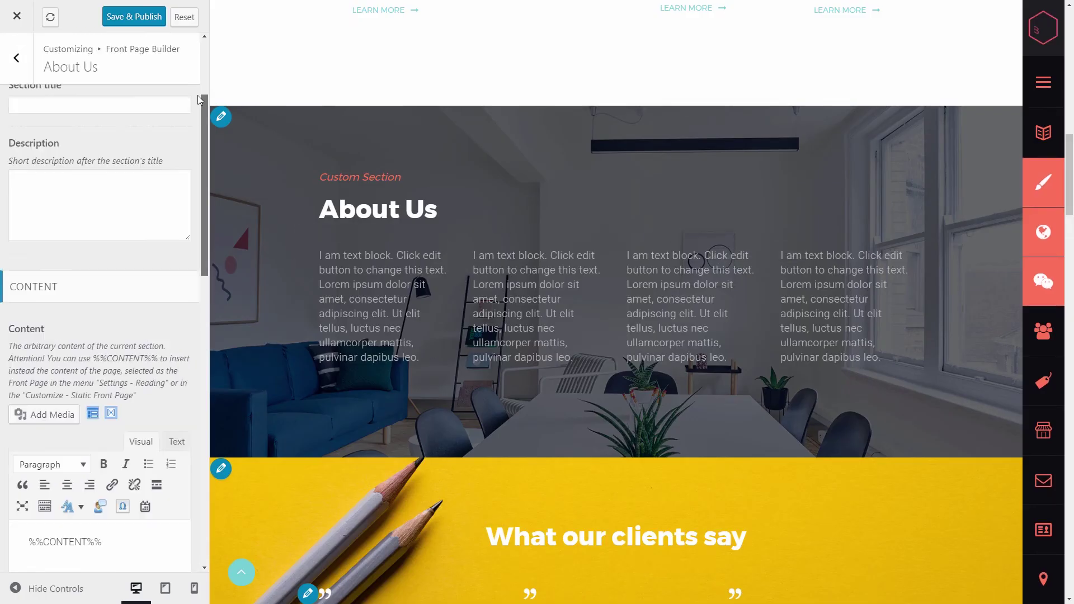
click(17, 57)
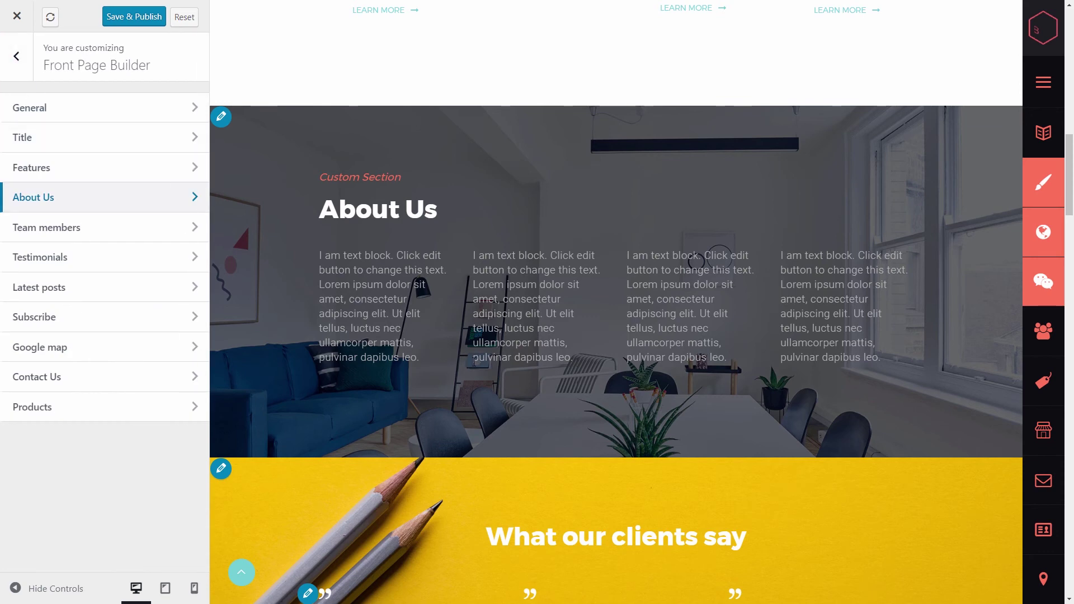
click(98, 264)
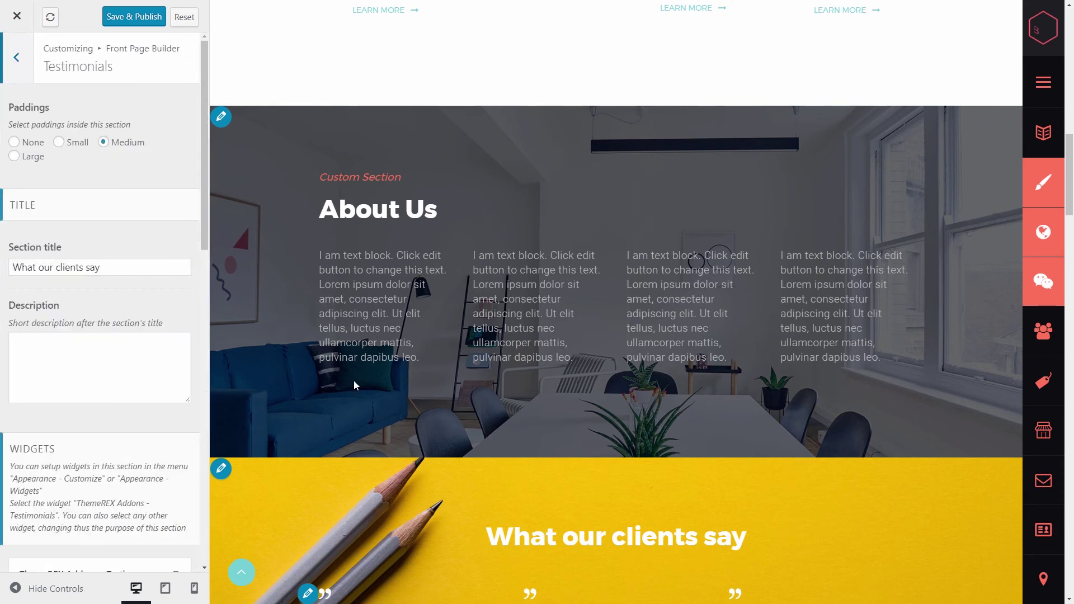
scroll(1071, 209, down, 4)
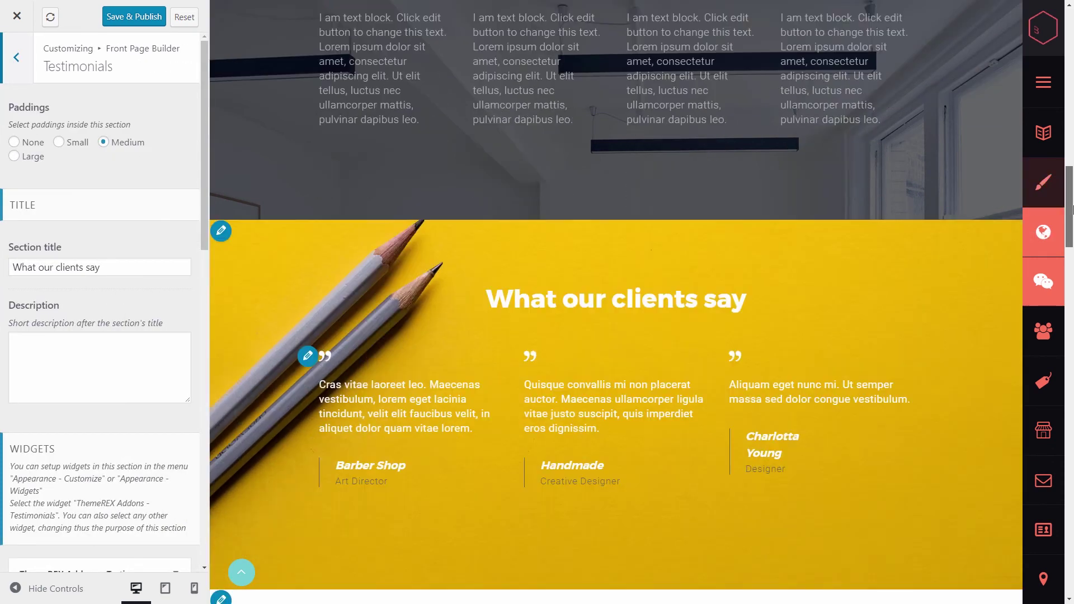
scroll(1072, 209, down, 2)
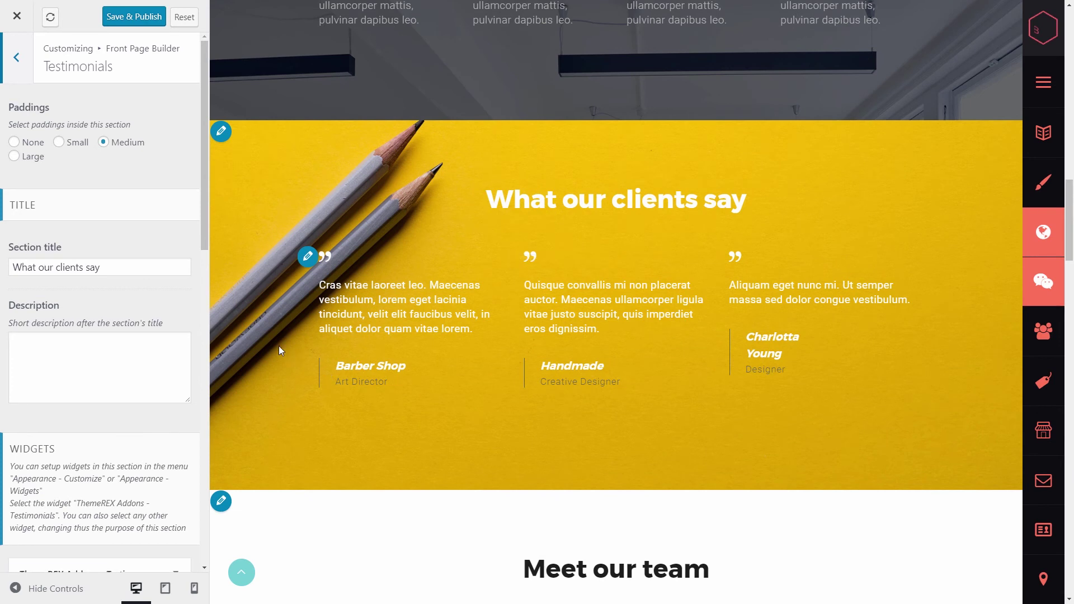
drag(205, 225, 185, 336)
click(124, 308)
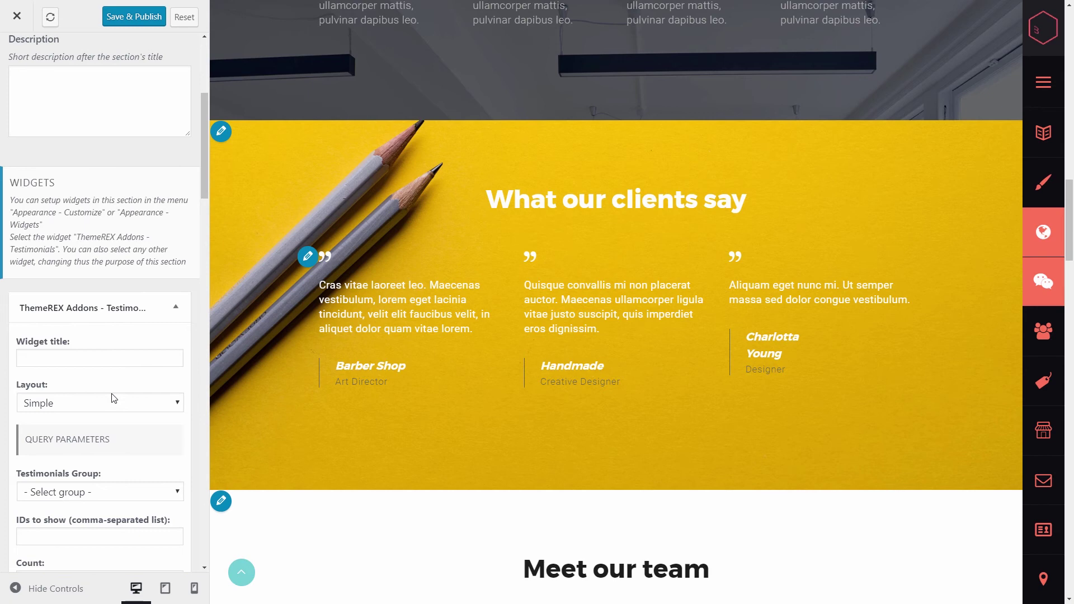
click(96, 197)
scroll(203, 227, up, 1)
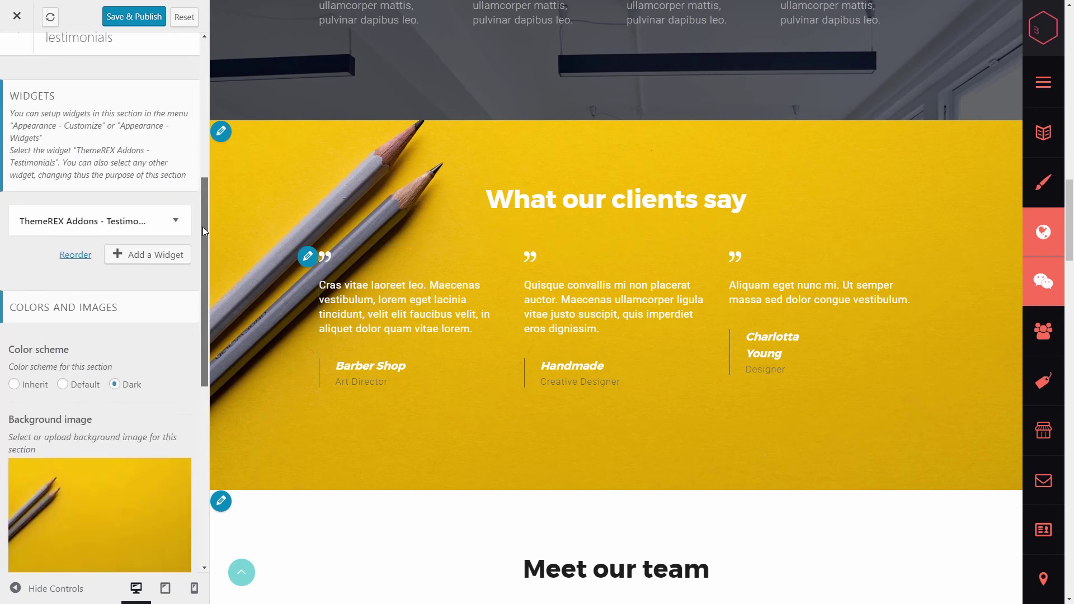
click(16, 41)
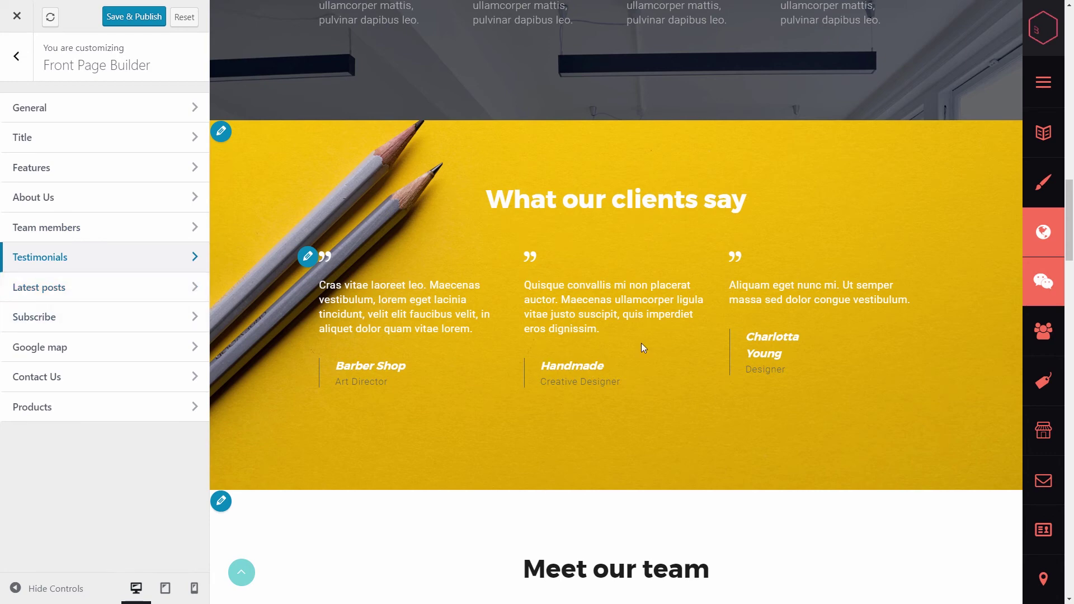
Move the preview past Latest posts down to the Our Products section
drag(1070, 225, 1070, 266)
scroll(1070, 266, down, 1)
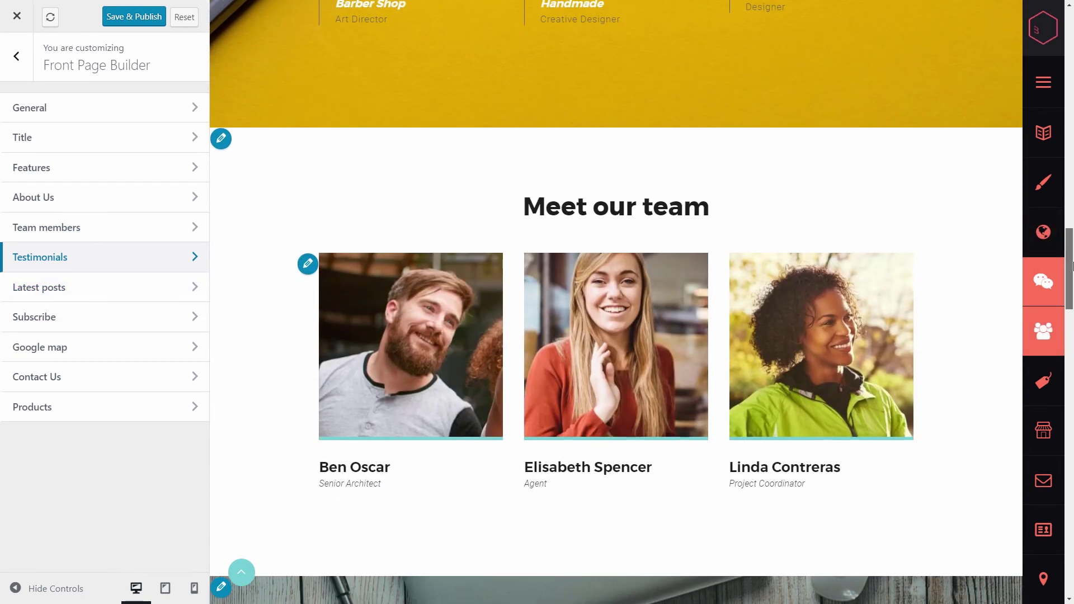
click(1033, 371)
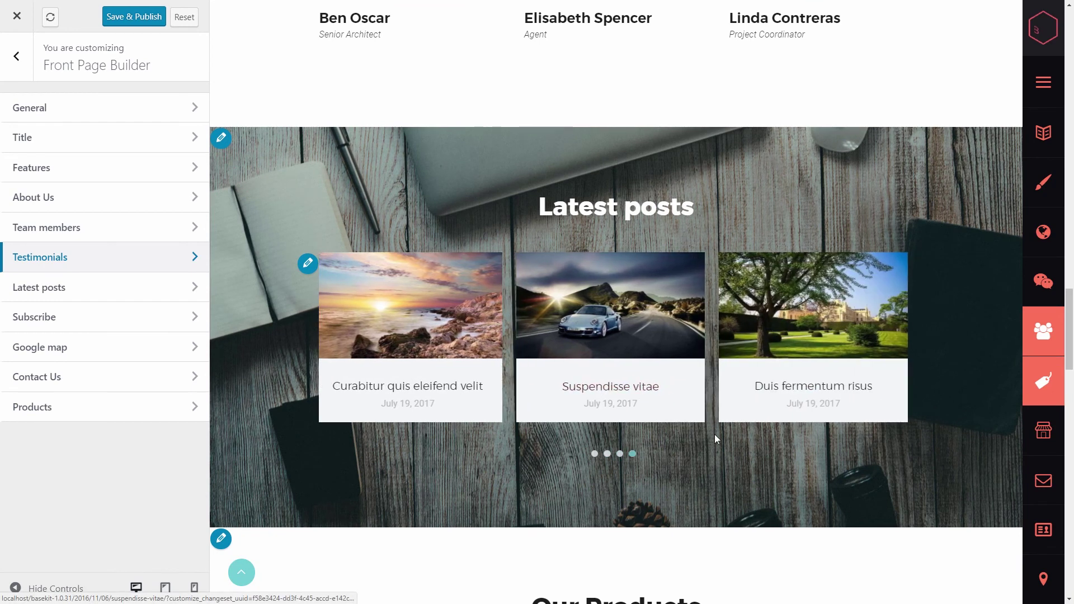
drag(1071, 328, 1072, 395)
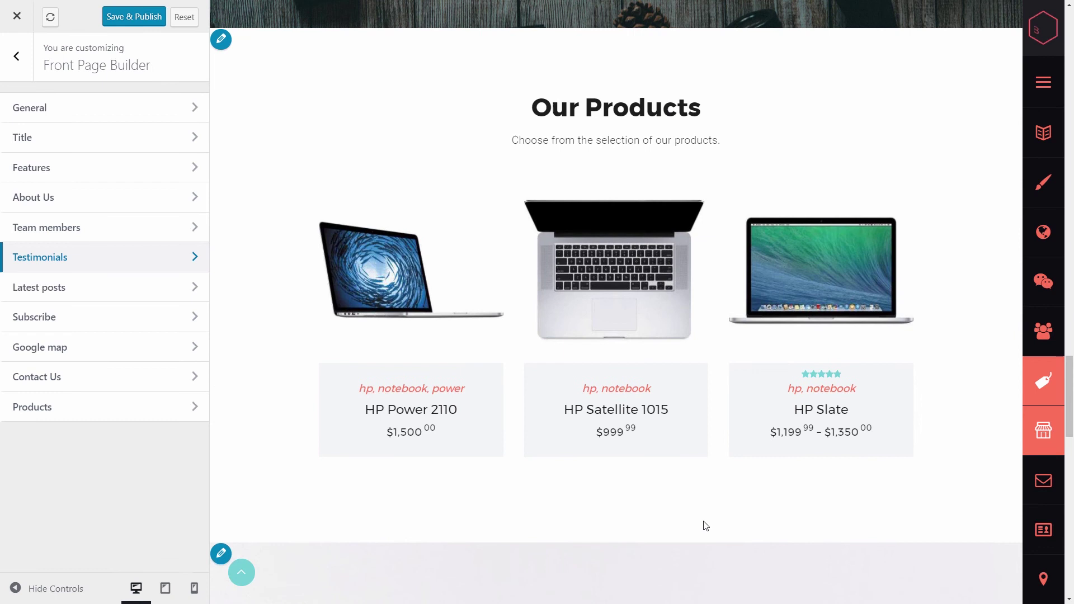
Check that the Products section shows products from categories, 3 per page in 3 columns
click(70, 414)
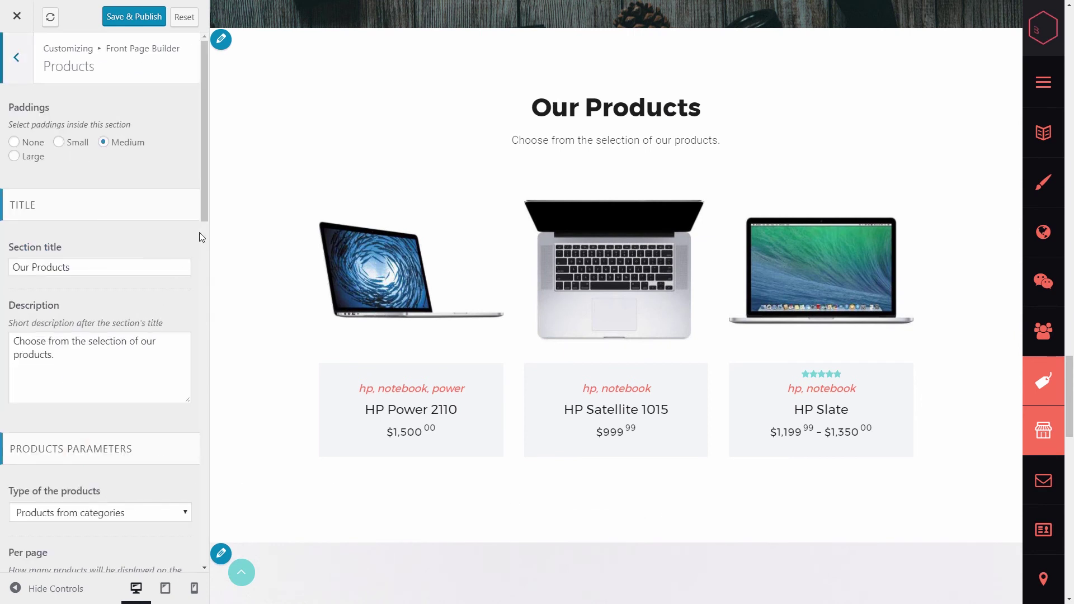
drag(203, 189, 222, 315)
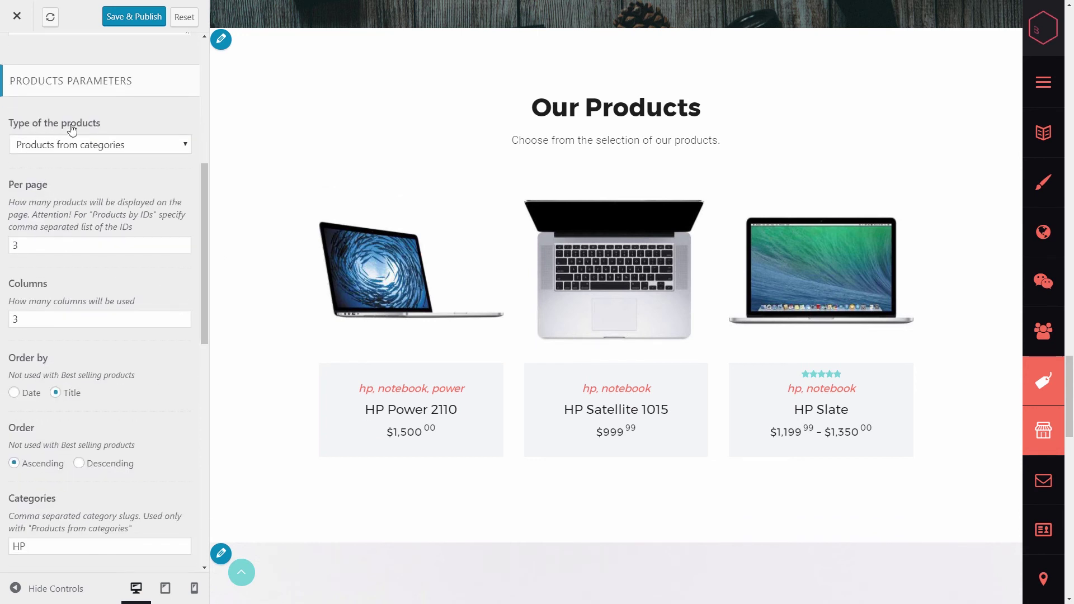
click(144, 147)
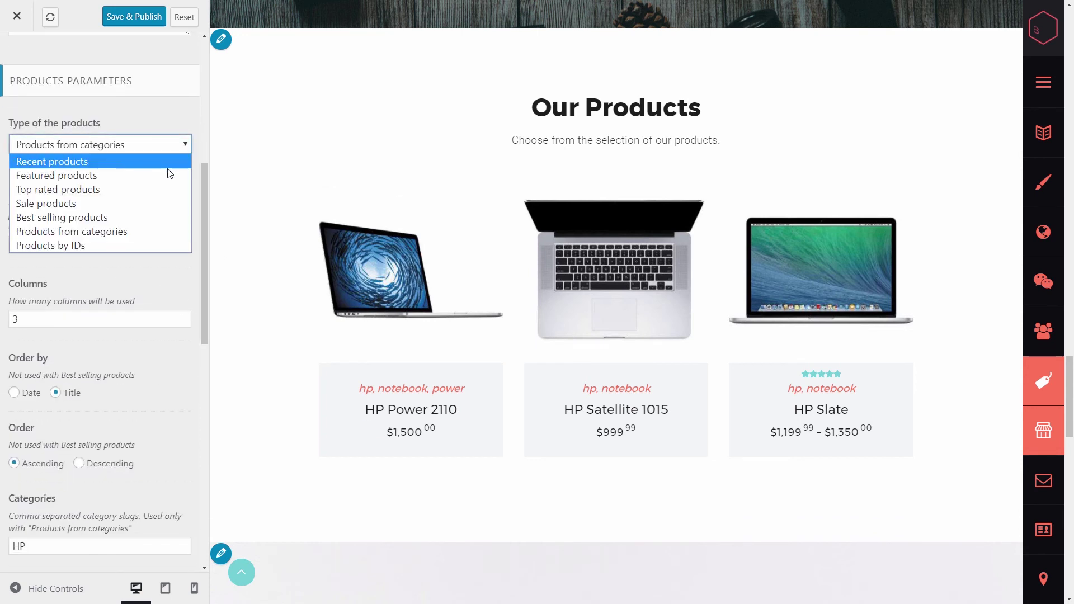
click(141, 149)
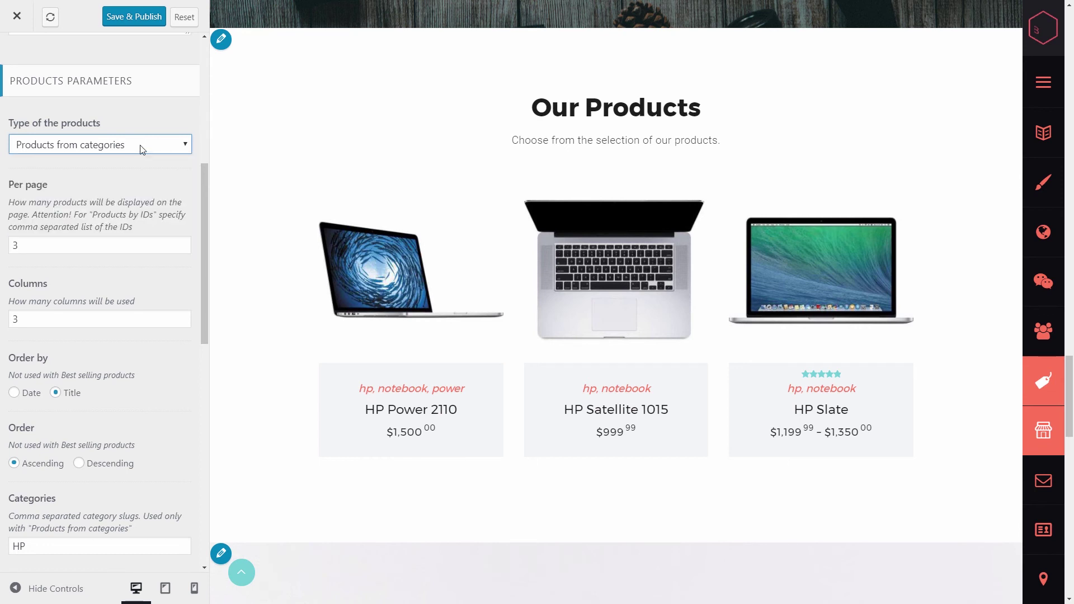
click(67, 244)
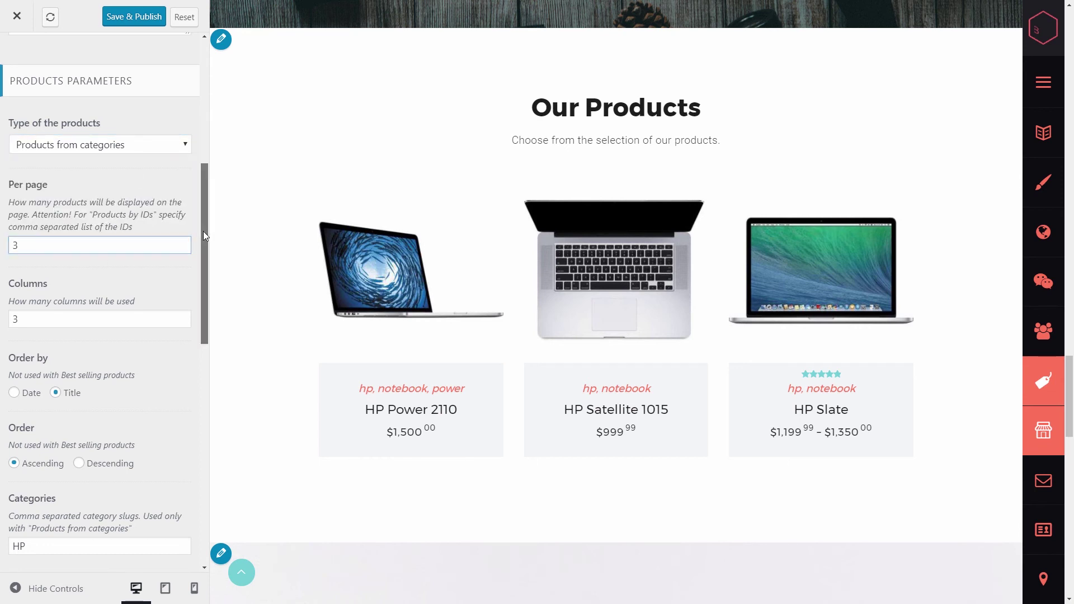
drag(203, 230, 203, 259)
click(117, 245)
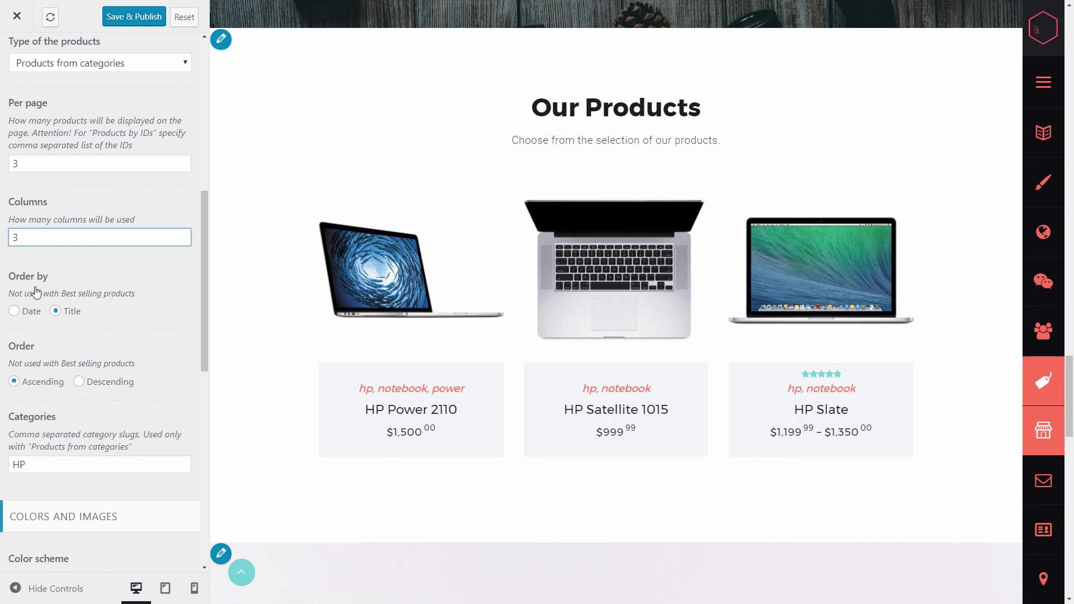
Confirm the HP category filter and 'Our products' anchor, then return to the Front Page Builder list
click(41, 464)
double_click(28, 471)
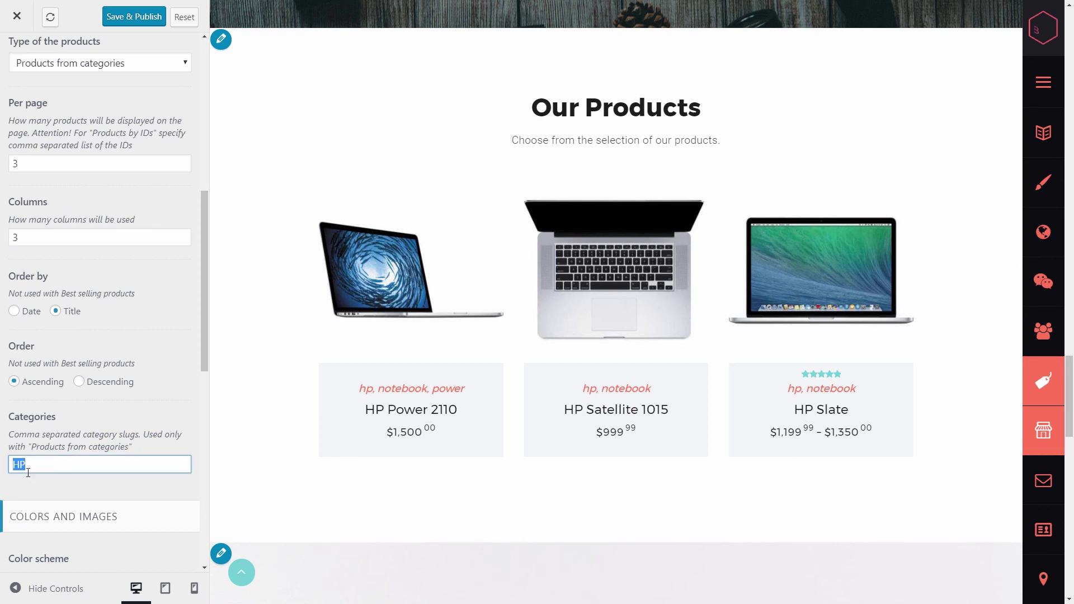
click(48, 479)
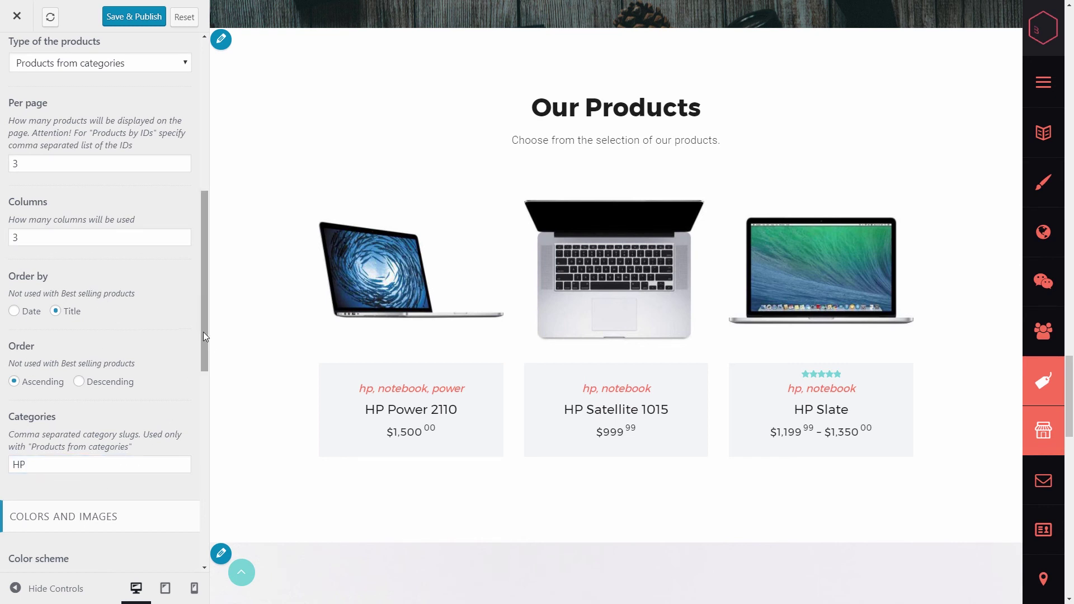
drag(203, 331, 204, 482)
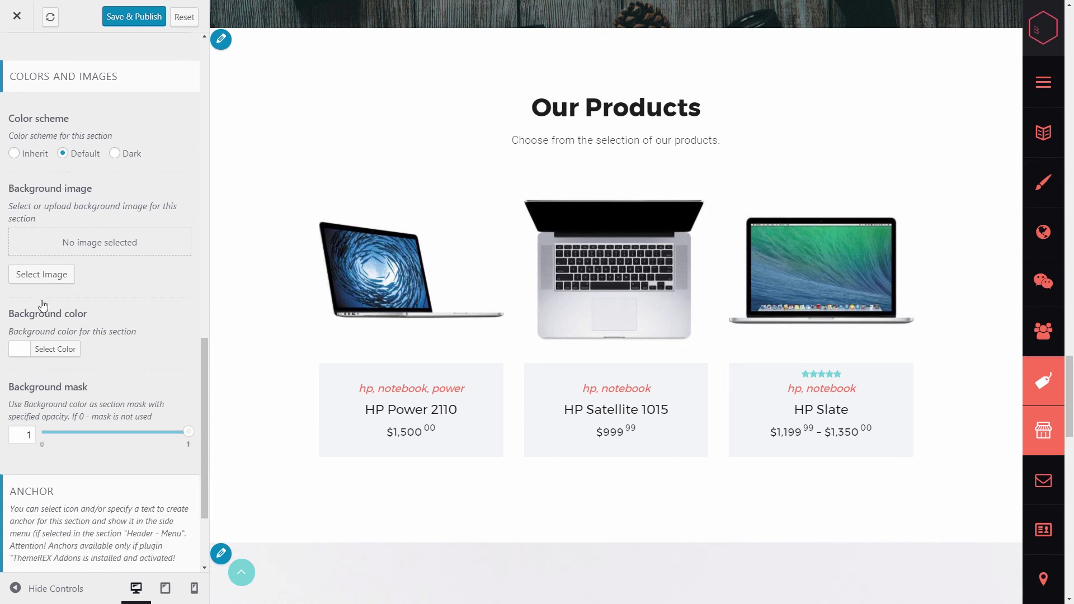
scroll(203, 374, down, 3)
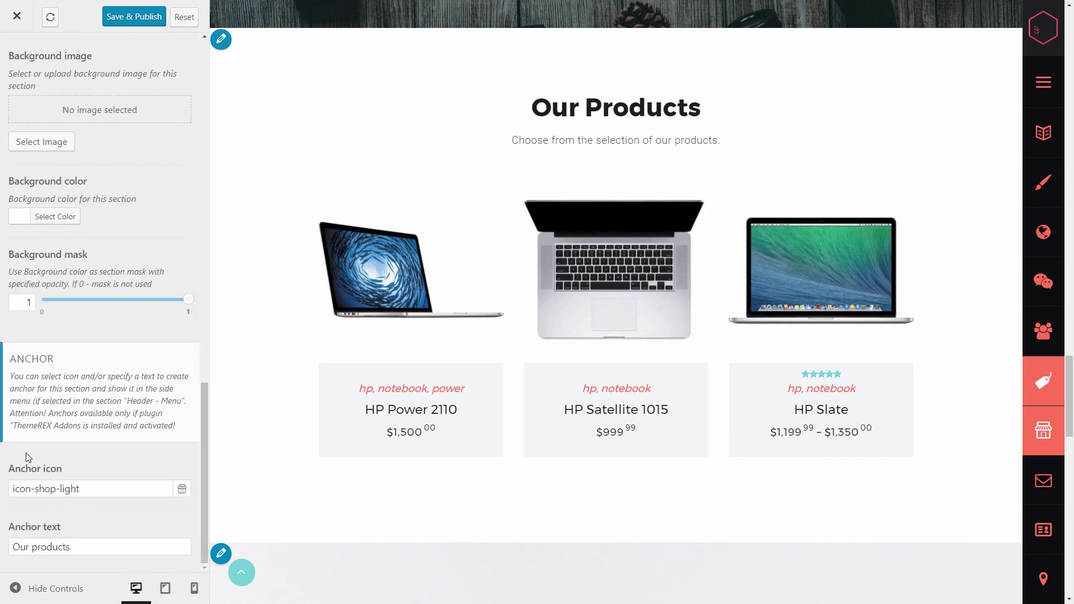
drag(203, 436, 205, 112)
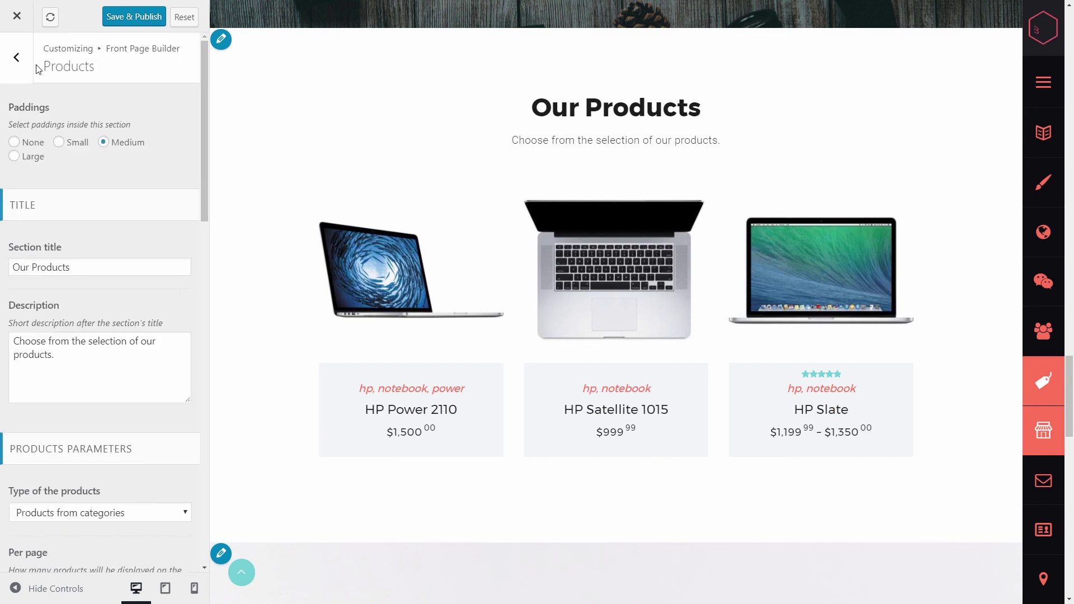
click(16, 56)
scroll(1072, 415, down, 1)
scroll(1072, 415, down, 5)
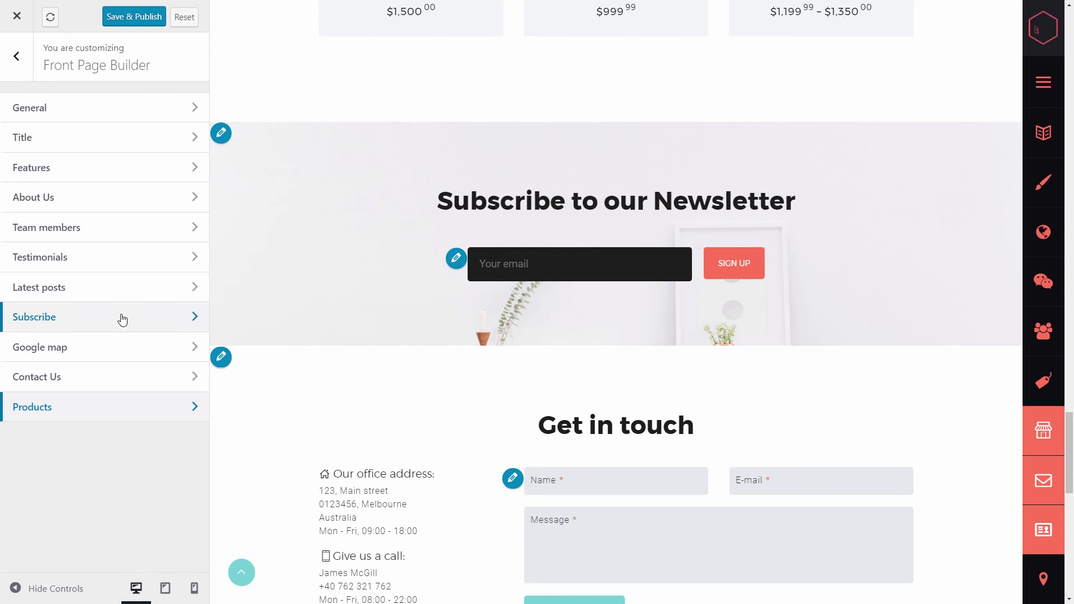
Inspect the Subscribe section's subscribe-form shortcode, then return to the section list
click(98, 317)
drag(203, 197, 8, 311)
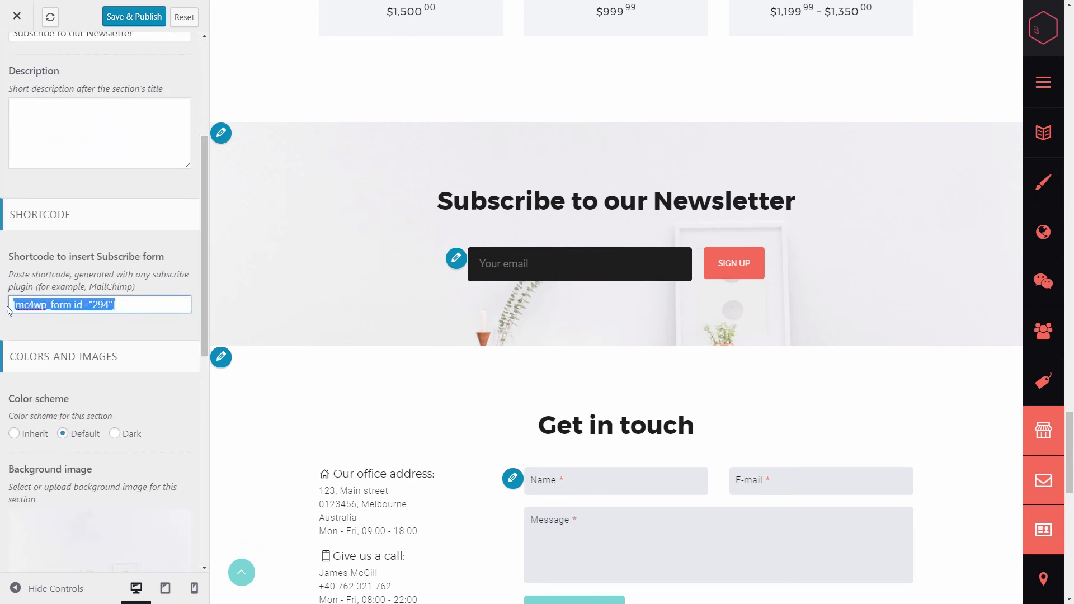
click(60, 322)
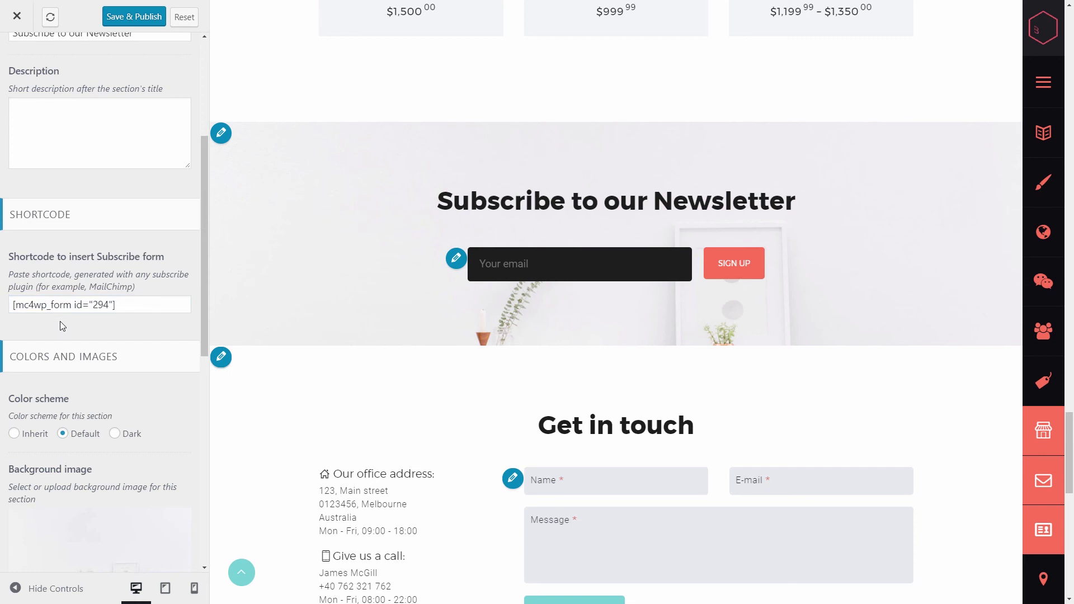
scroll(1072, 395, down, 4)
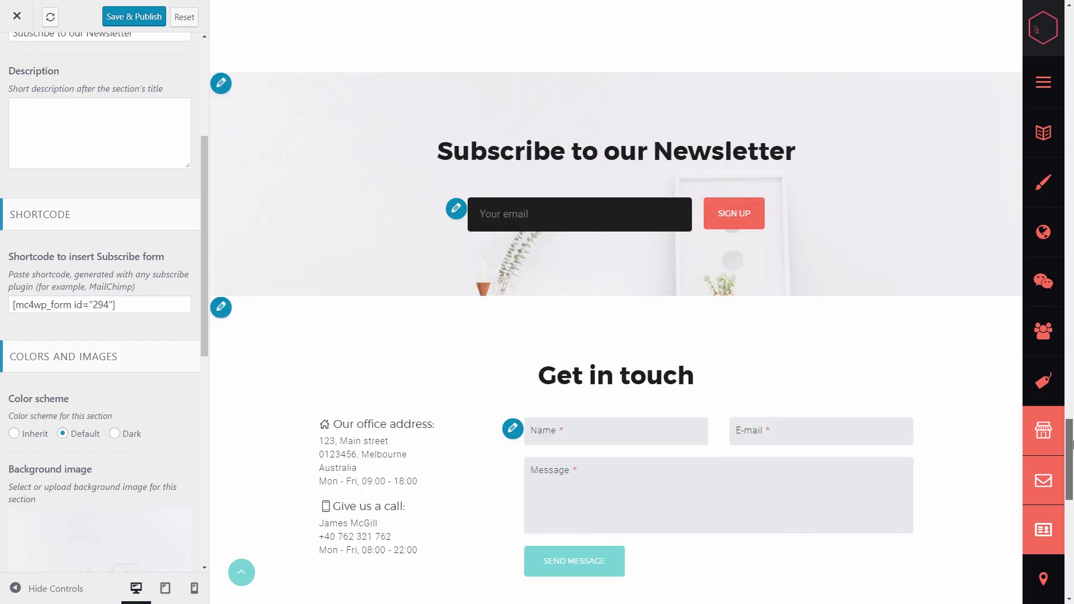
drag(204, 302, 204, 298)
scroll(203, 301, up, 3)
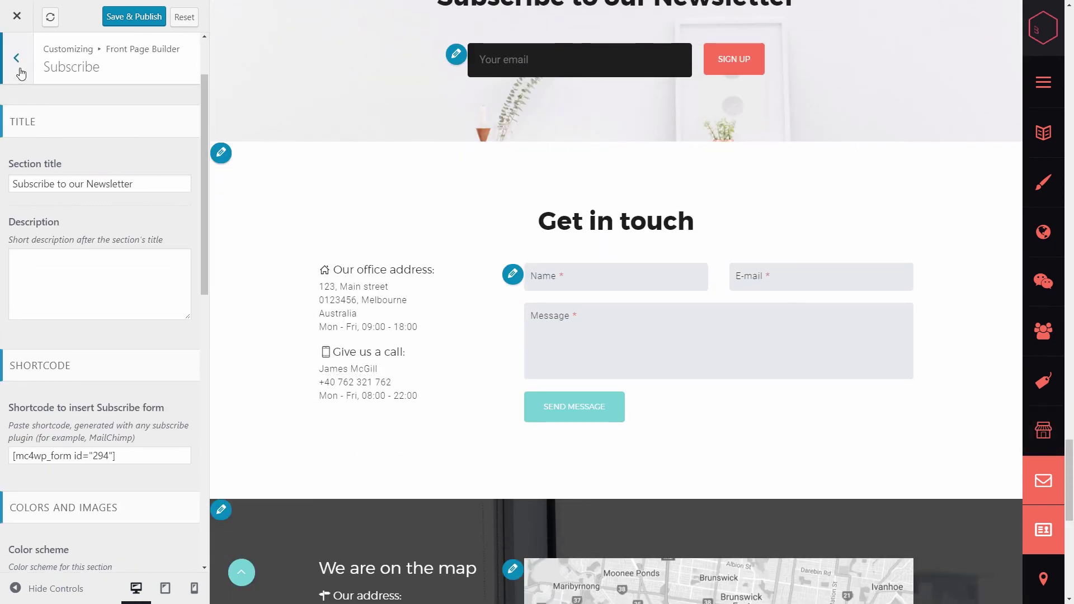
click(16, 57)
Review Contact Us: Medium paddings, 2 columns, 'Get in touch' title and the [trx_sc_form style="iconed"] shortcode
click(96, 374)
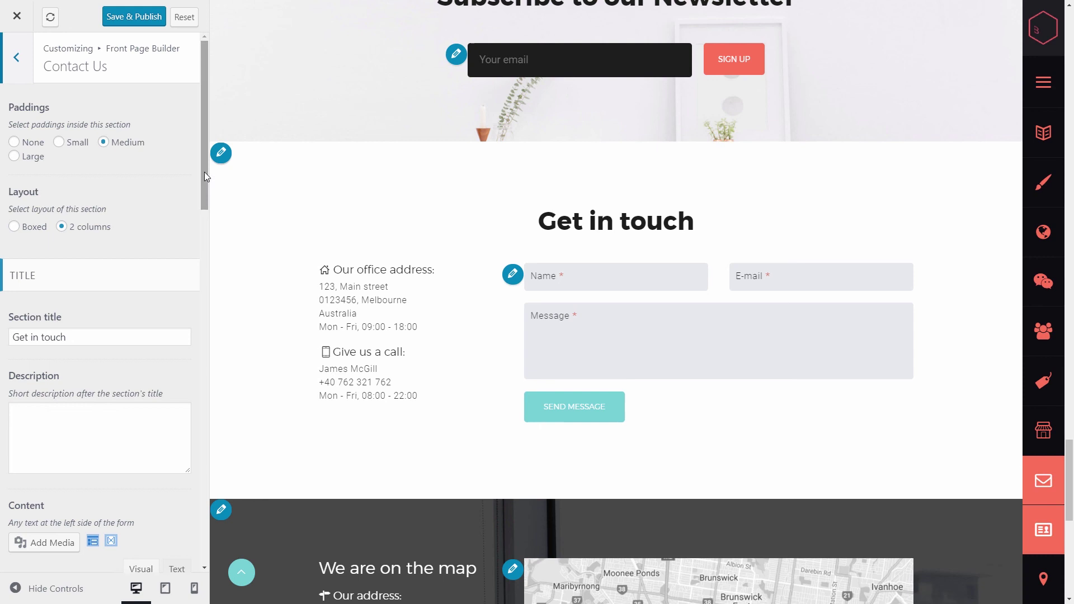
drag(204, 173, 205, 292)
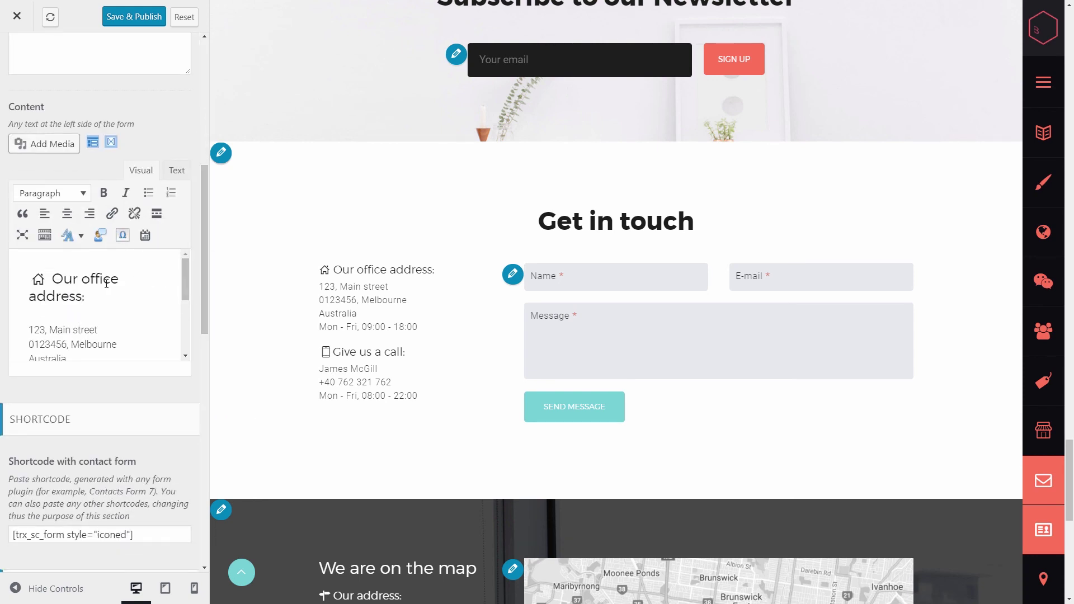
scroll(187, 281, down, 4)
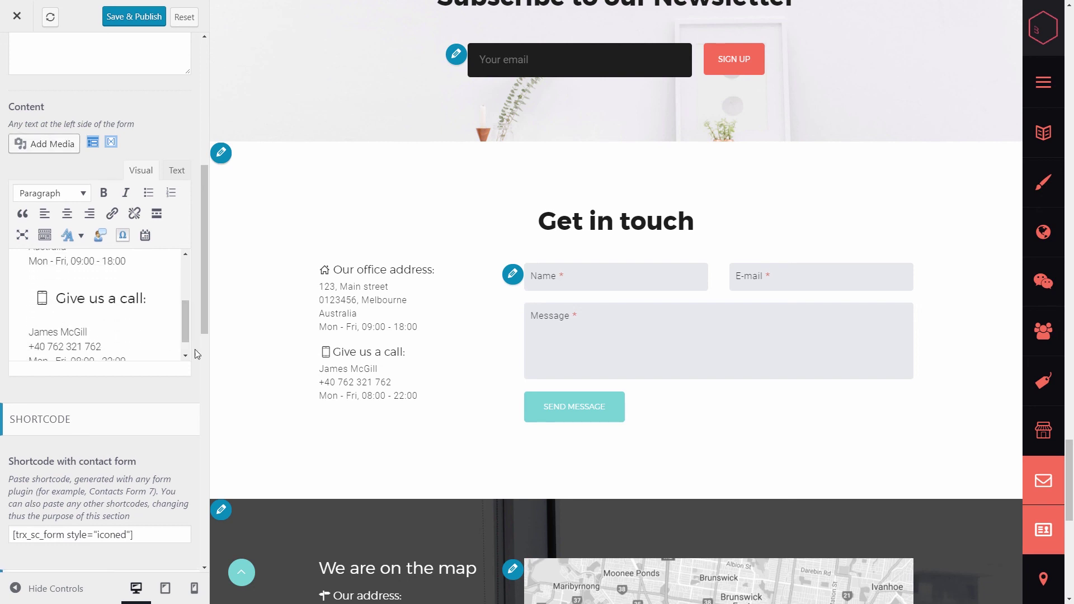
scroll(203, 317, down, 3)
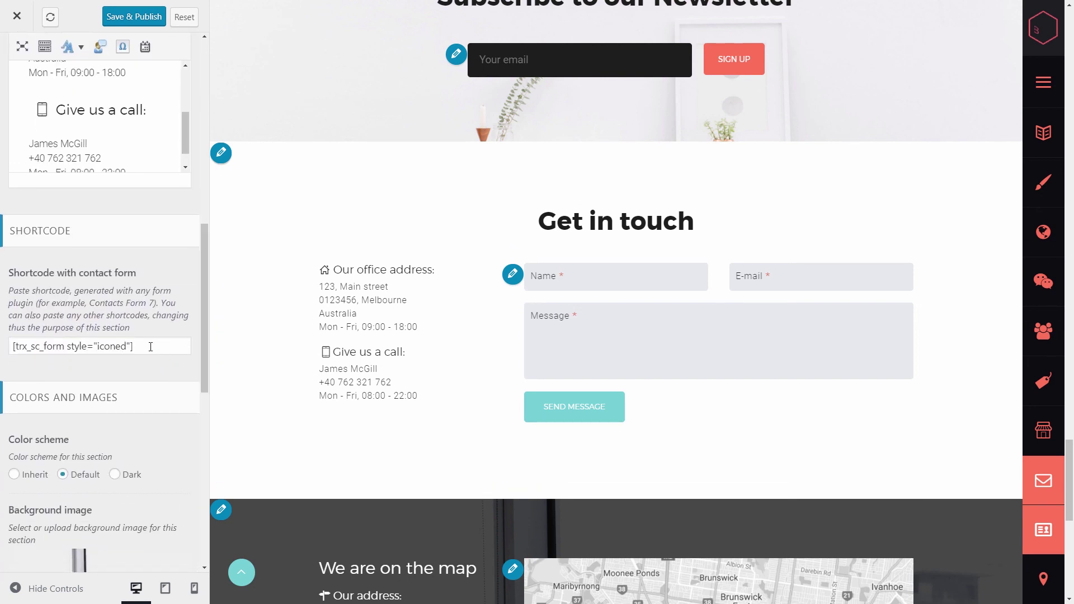
drag(151, 347, 2, 343)
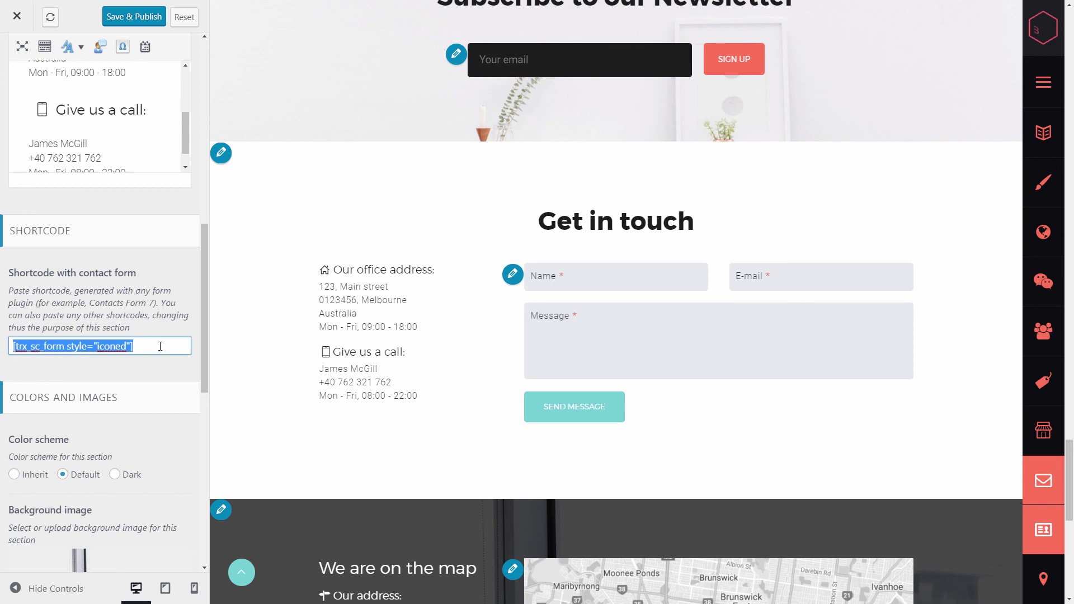
click(156, 368)
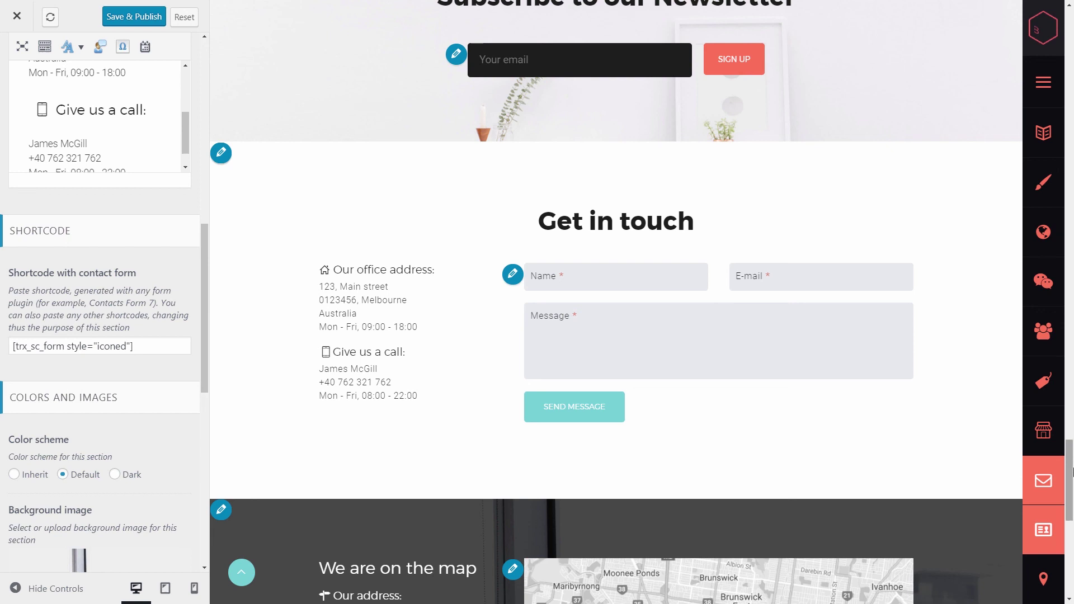
scroll(1072, 491, down, 2)
scroll(1072, 492, down, 5)
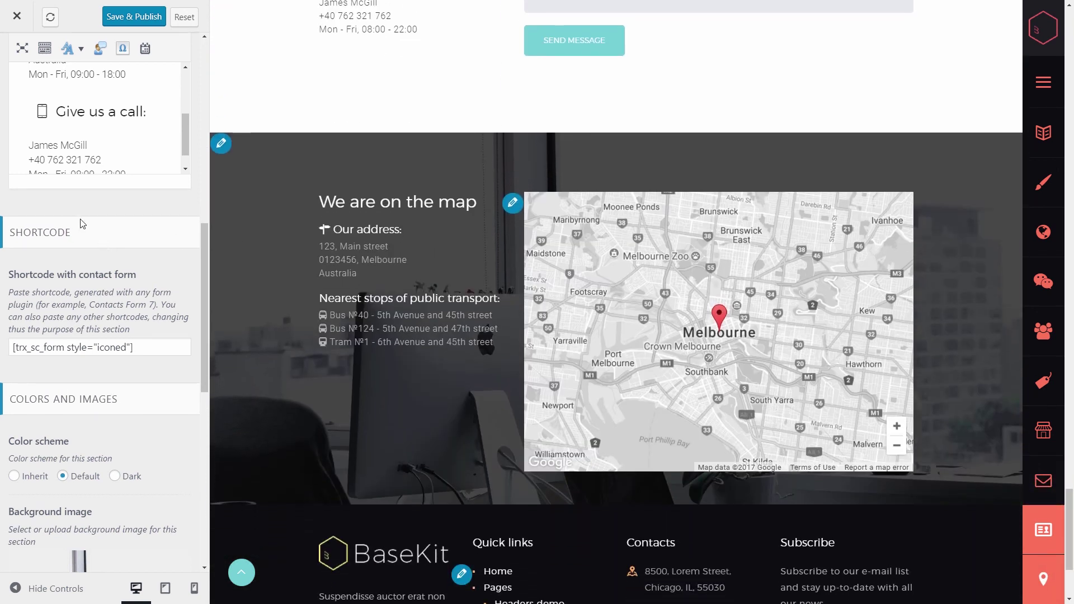
click(149, 345)
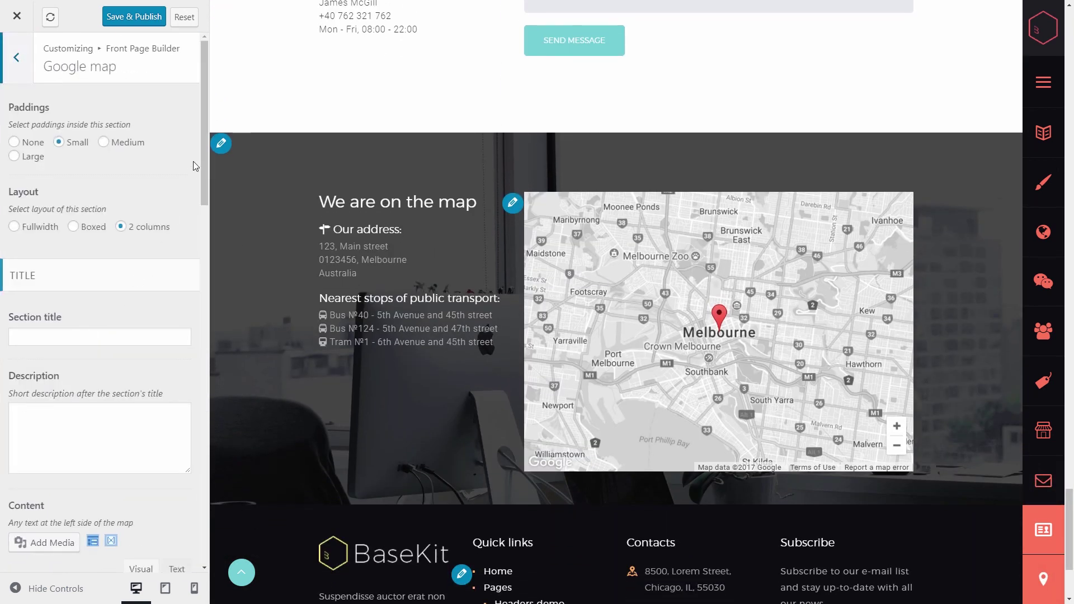
scroll(204, 167, down, 3)
drag(205, 166, 219, 336)
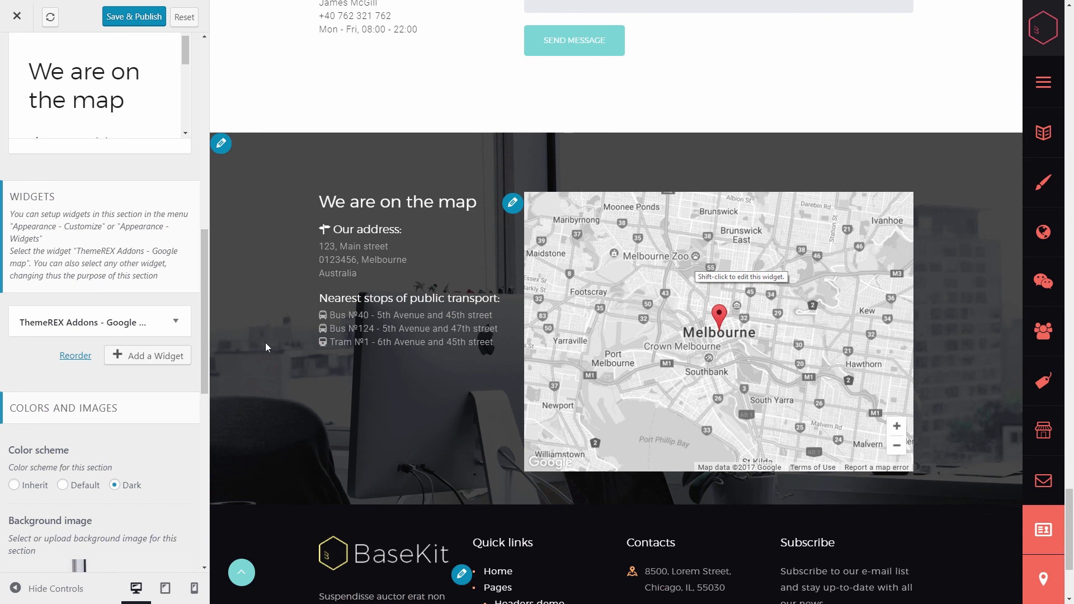
drag(206, 326, 208, 252)
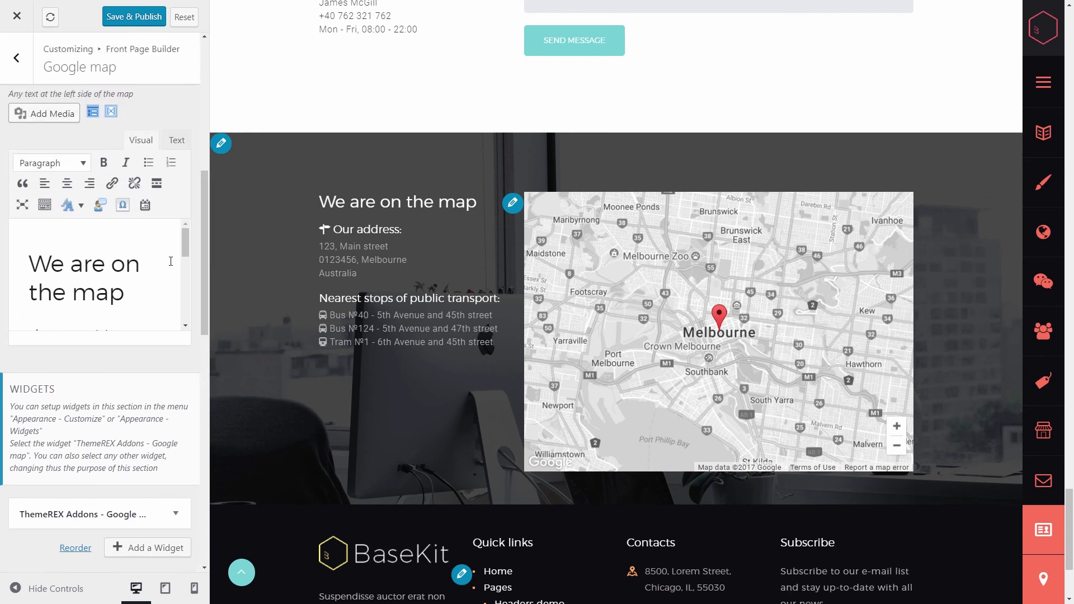
scroll(182, 241, down, 5)
scroll(190, 235, up, 5)
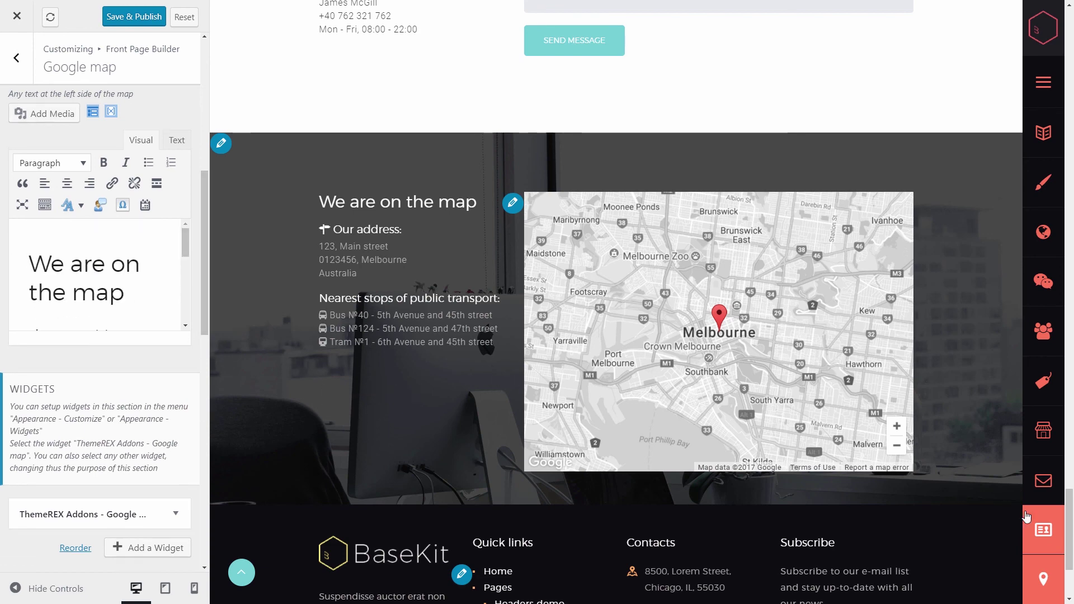
drag(1072, 540, 992, 49)
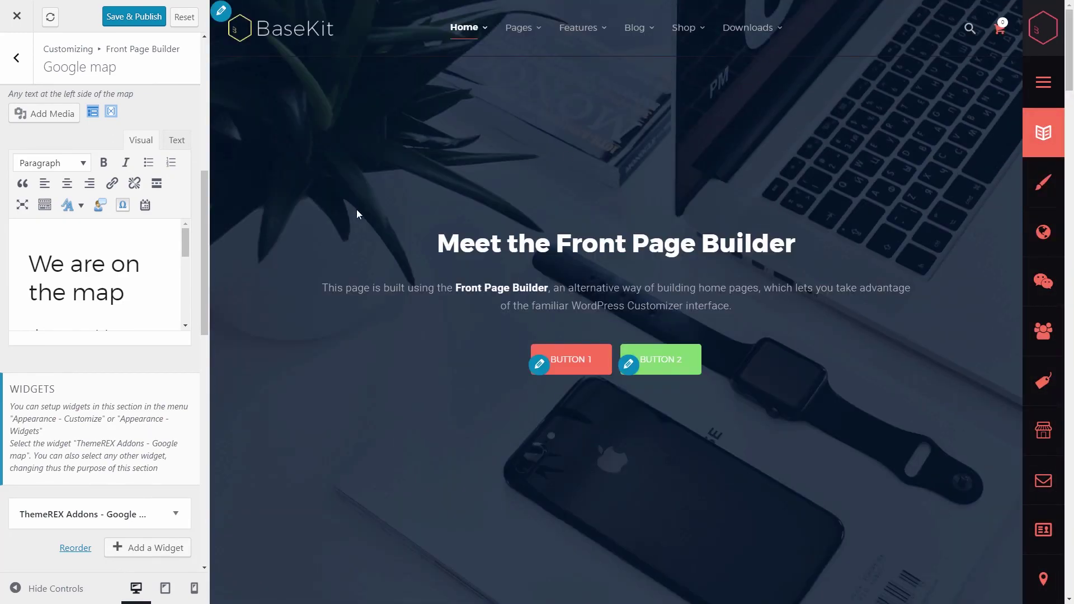
Leave the Google map section and go back to the Front Page Builder section list
click(16, 58)
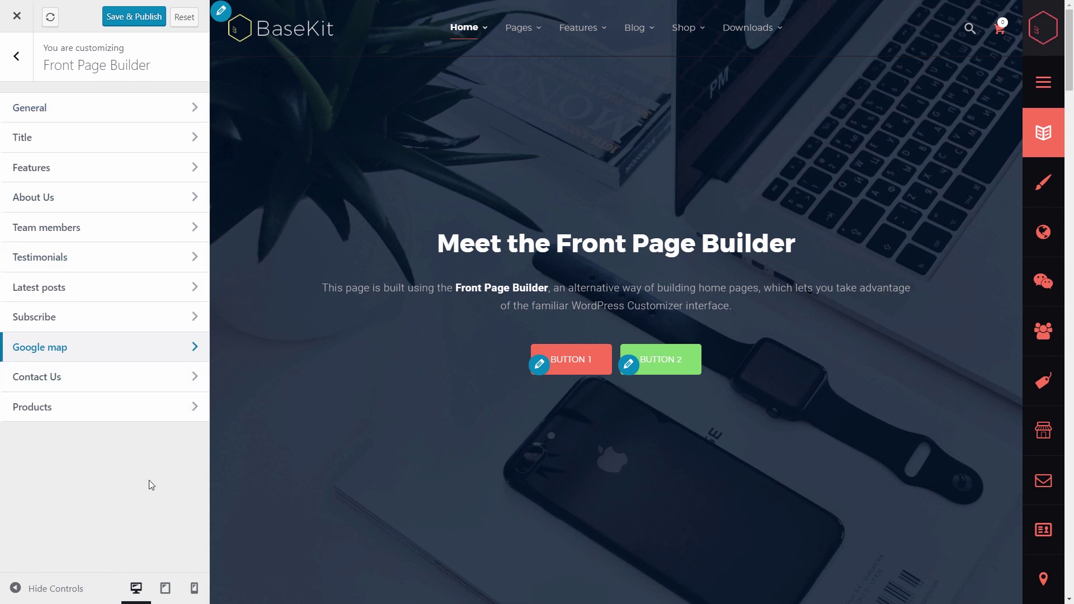